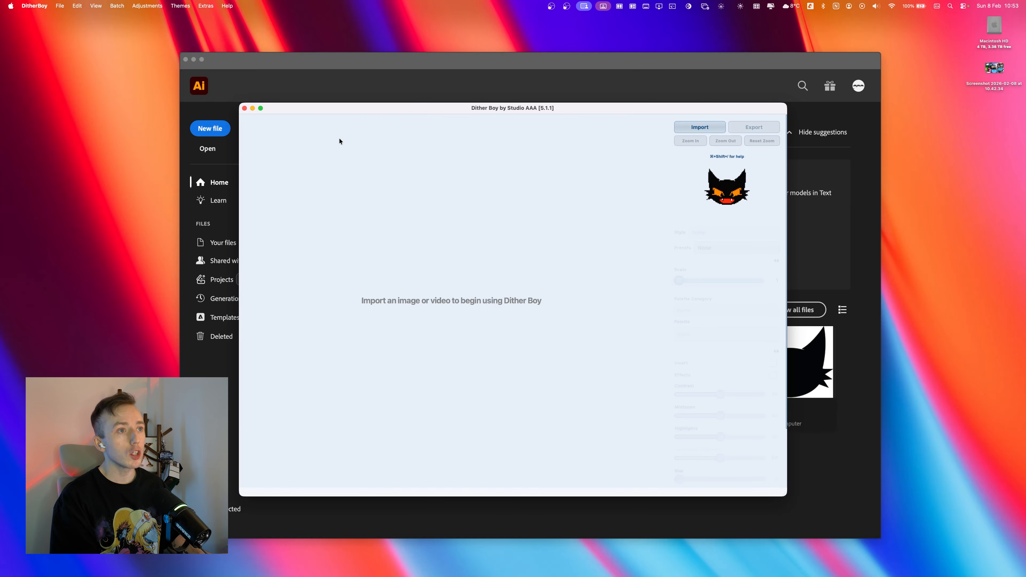
Check for application updates and enlarge the Dither Boy window
{"action": "left_click", "coordinate": [227, 5]}
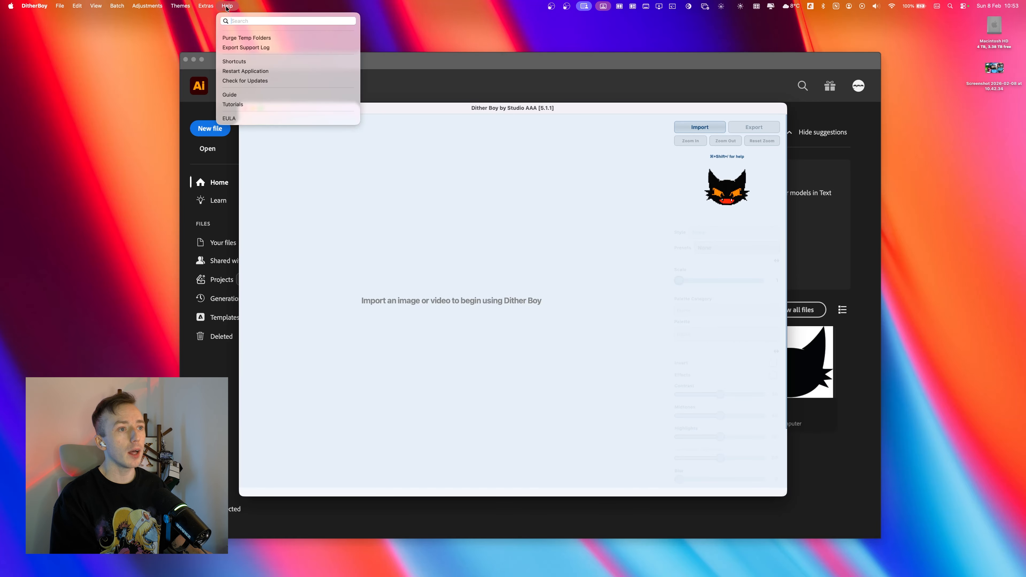
{"action": "left_click", "coordinate": [254, 81]}
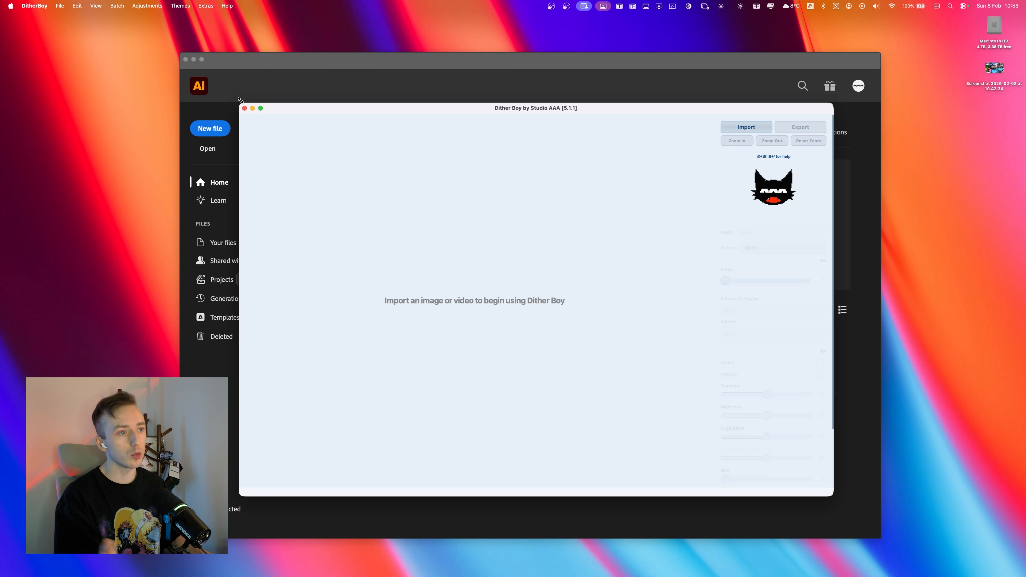
{"action": "left_click_drag", "start_coordinate": [241, 100], "coordinate": [112, 44]}
{"action": "left_click_drag", "start_coordinate": [297, 49], "coordinate": [294, 45]}
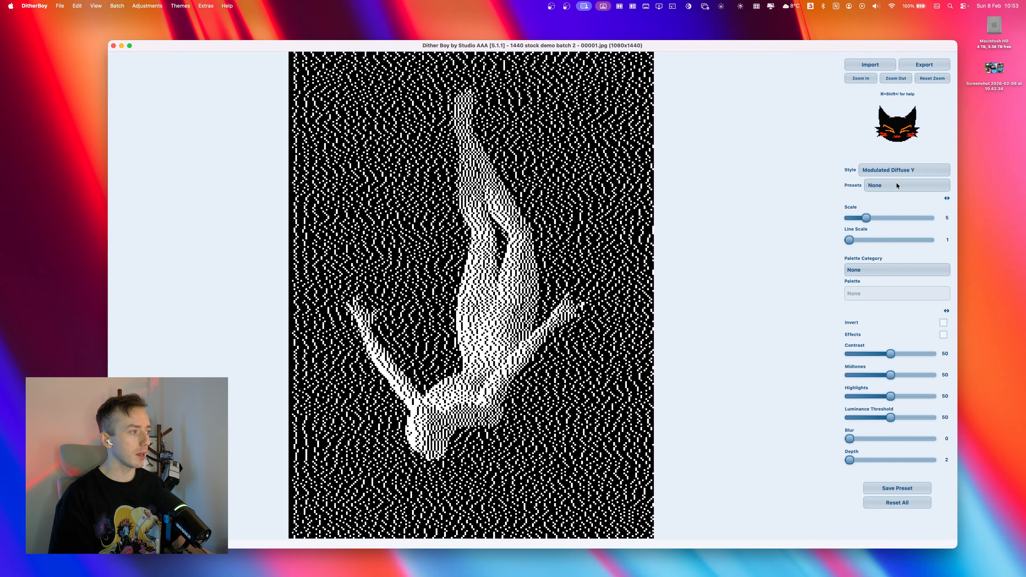
Try the Floyd-Steinberg dither style on the image and return to Modulated Diffuse Y
{"action": "left_click", "coordinate": [897, 170]}
{"action": "left_click", "coordinate": [898, 46]}
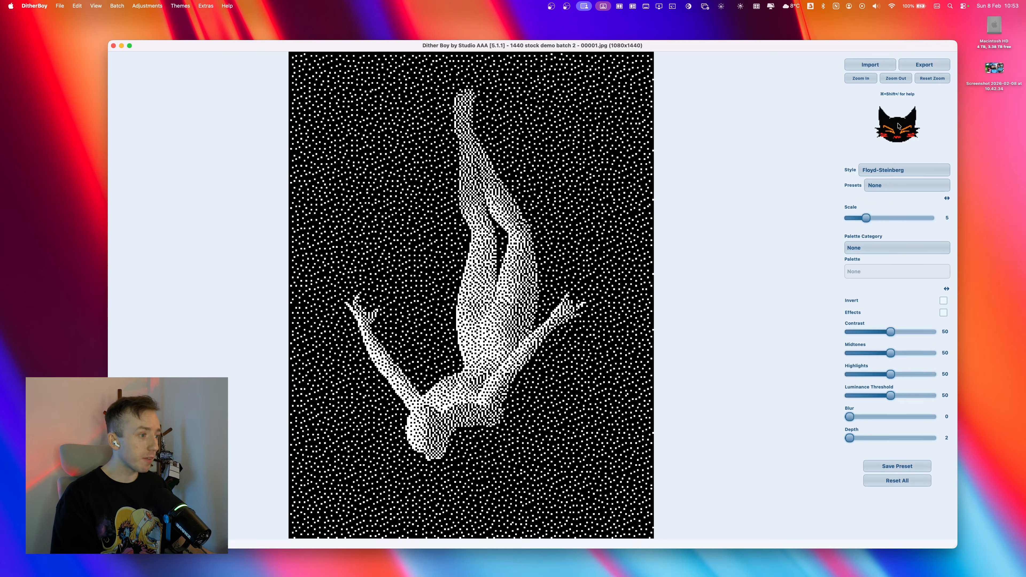
{"action": "left_click", "coordinate": [897, 170]}
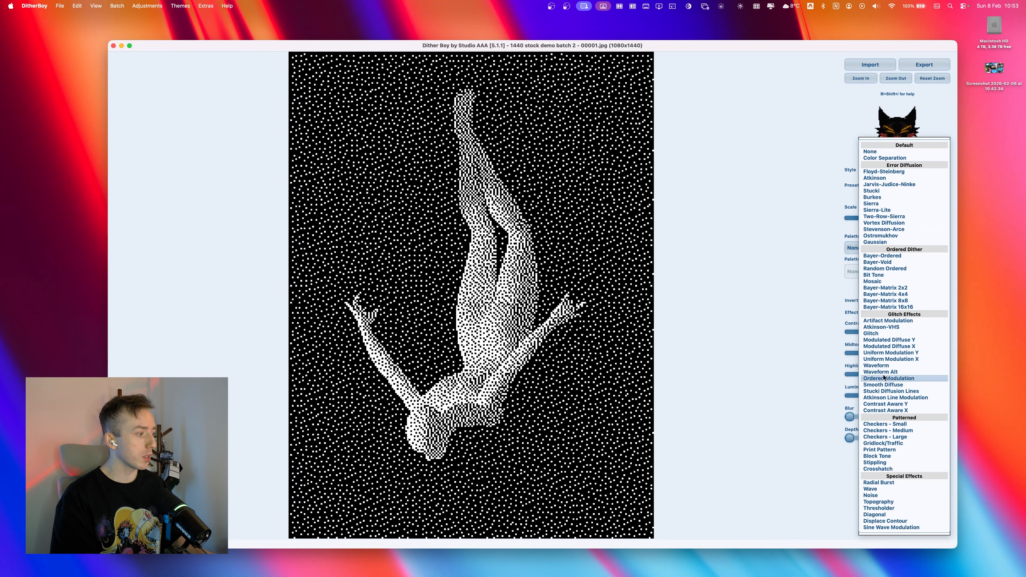
{"action": "left_click", "coordinate": [888, 340]}
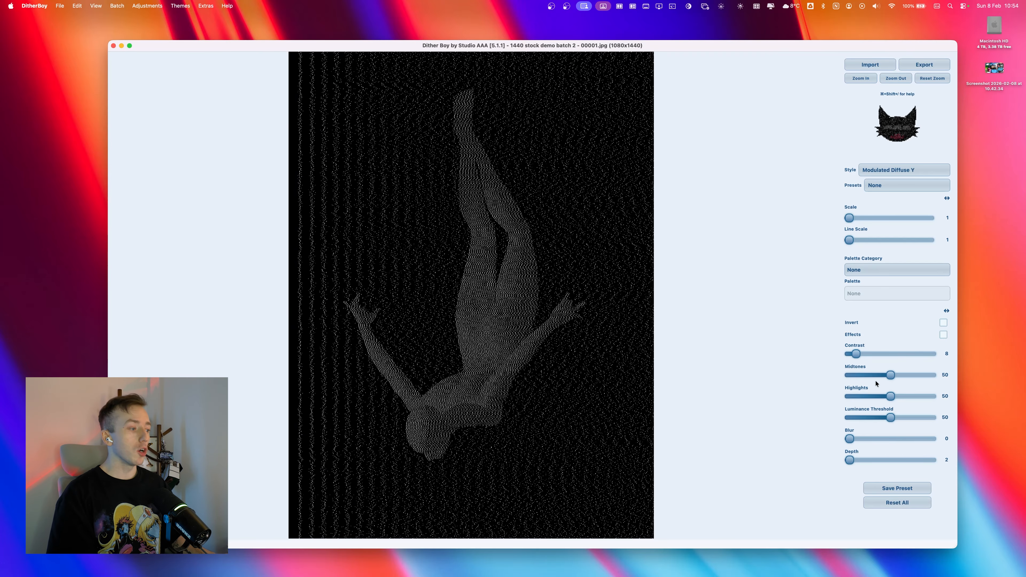
Set Luminance Threshold to 100, Midtones to 66, Blur to 18 and Highlights to 13
{"action": "left_click_drag", "start_coordinate": [895, 421], "coordinate": [937, 421]}
{"action": "left_click_drag", "start_coordinate": [891, 395], "coordinate": [904, 375]}
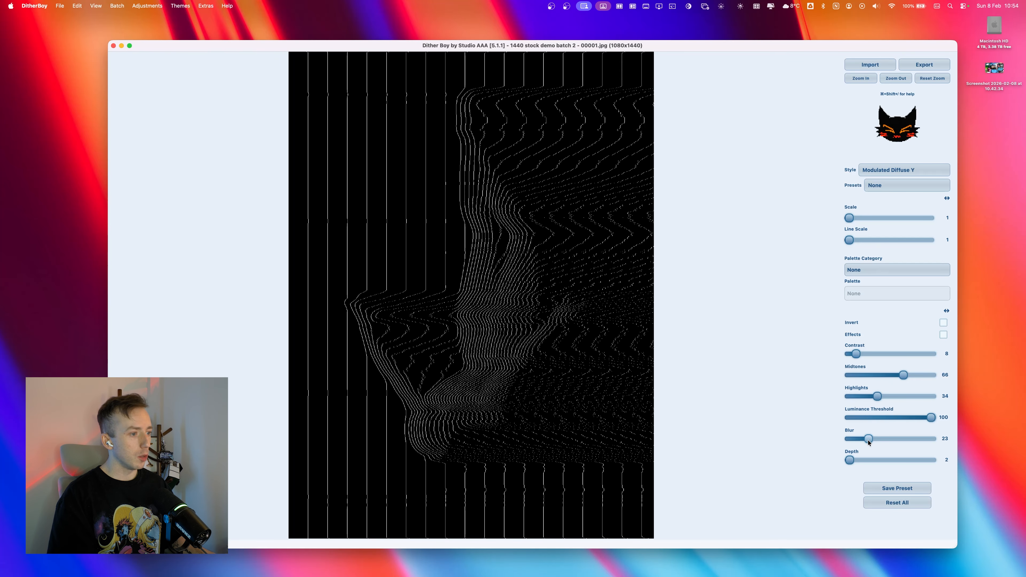
{"action": "mouse_move", "coordinate": [868, 440]}
{"action": "left_mouse_down"}
{"action": "mouse_move", "coordinate": [877, 440]}
{"action": "mouse_move", "coordinate": [852, 440]}
{"action": "mouse_move", "coordinate": [863, 438]}
{"action": "left_mouse_up"}
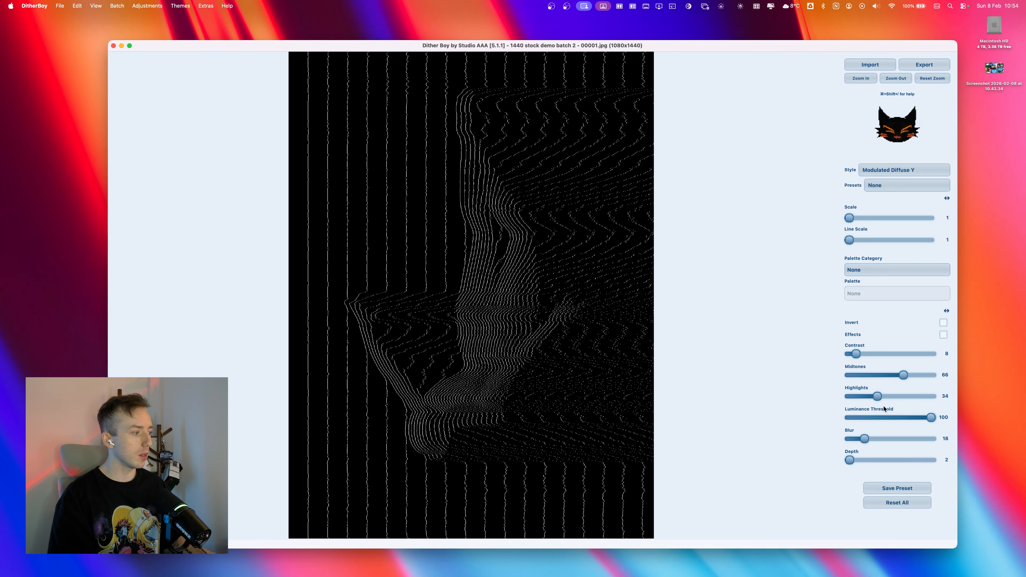
{"action": "left_click_drag", "start_coordinate": [876, 396], "coordinate": [860, 396]}
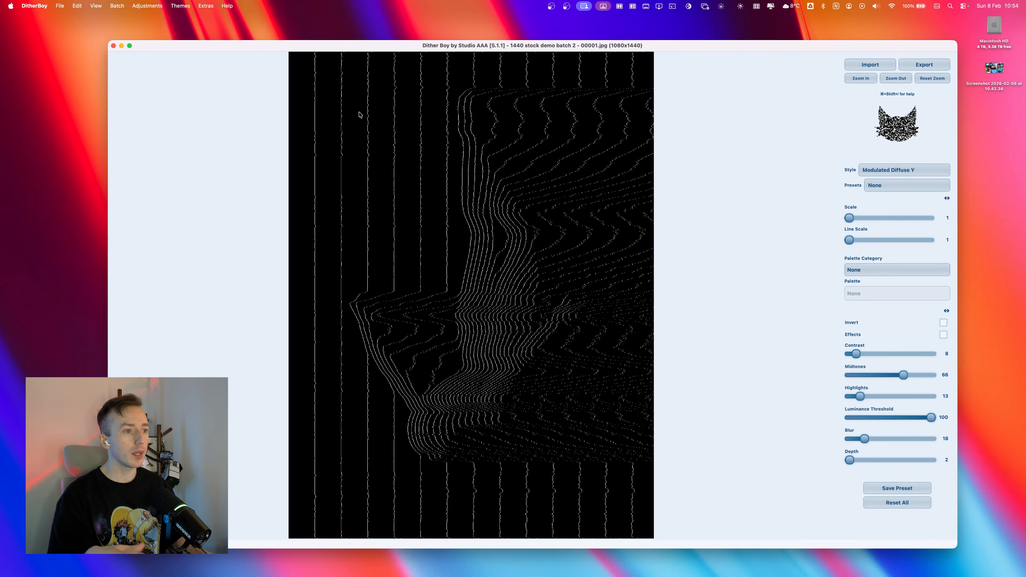
Colour the dithered image with the Corrosive palette from the Abstract category
{"action": "left_click", "coordinate": [934, 267]}
{"action": "left_click", "coordinate": [898, 292]}
{"action": "left_click", "coordinate": [891, 293]}
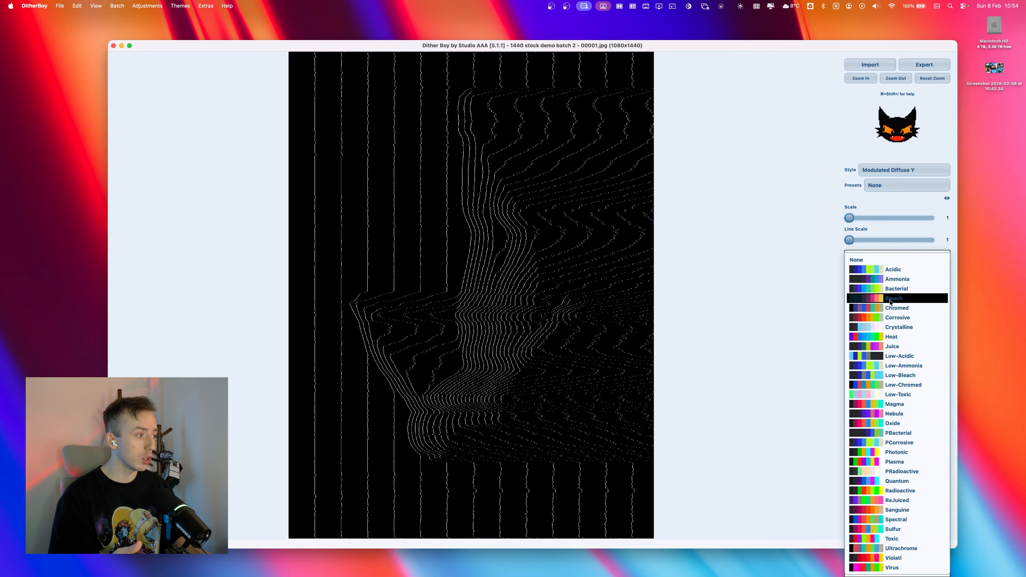
{"action": "left_click", "coordinate": [888, 301]}
Set Scale to 9, Contrast to 72 and Depth to 7 for the coloured dither
{"action": "left_click_drag", "start_coordinate": [849, 460], "coordinate": [856, 462]}
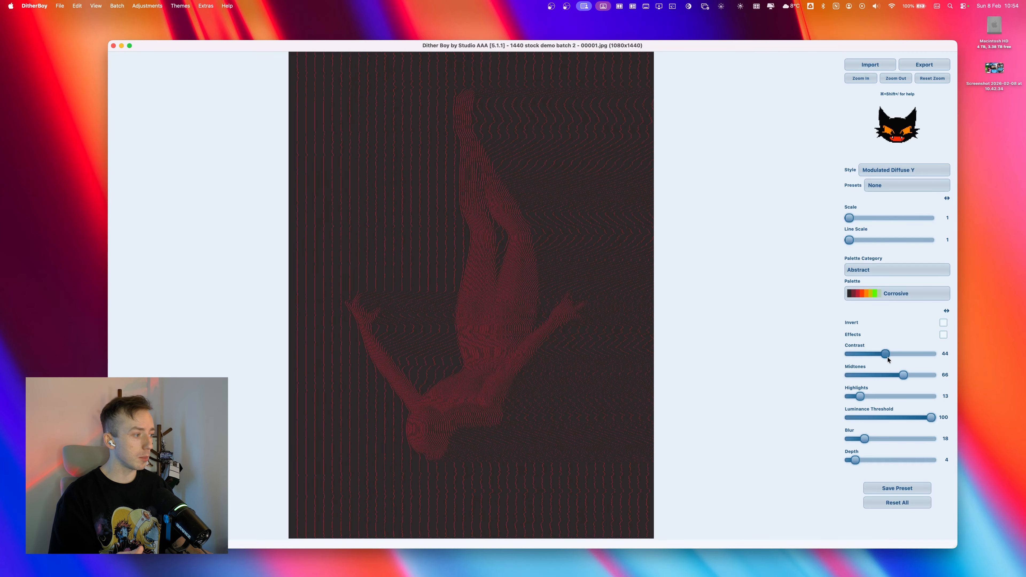
{"action": "left_click_drag", "start_coordinate": [887, 357], "coordinate": [898, 357]}
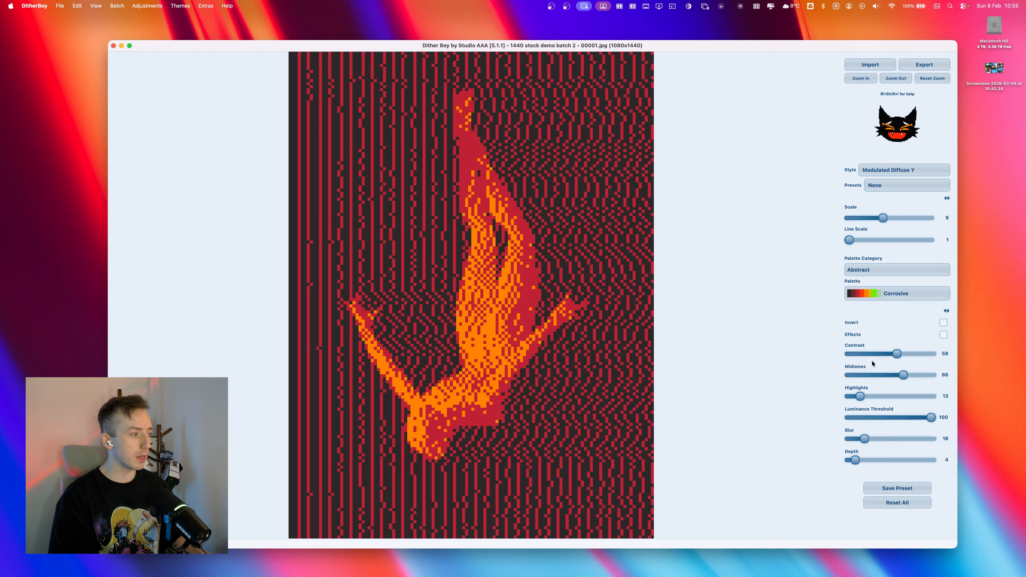
{"action": "left_click_drag", "start_coordinate": [853, 460], "coordinate": [863, 459]}
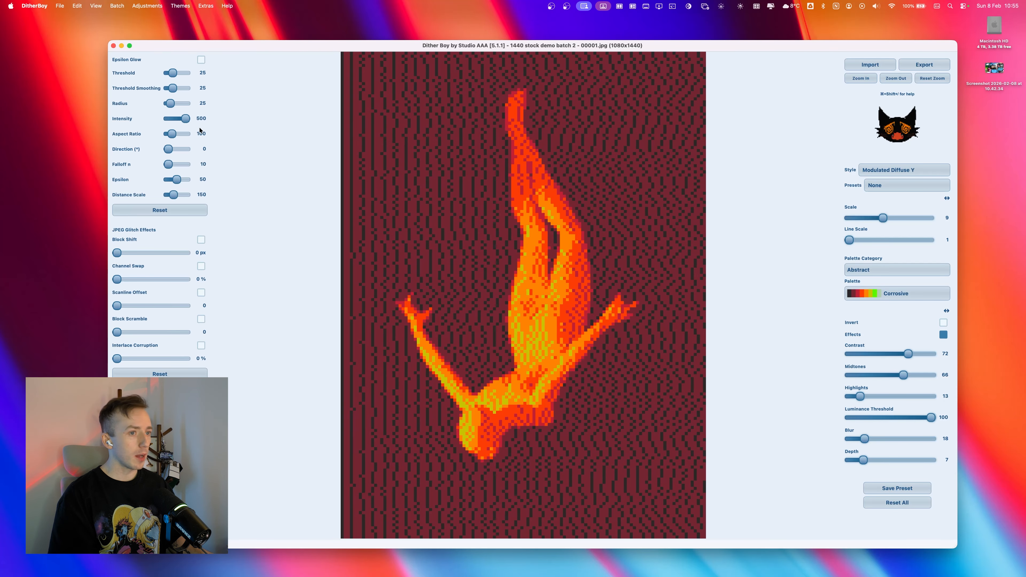
Switch Epsilon Glow on and off again, and disable Effects
{"action": "left_click", "coordinate": [201, 60]}
{"action": "left_click", "coordinate": [201, 60]}
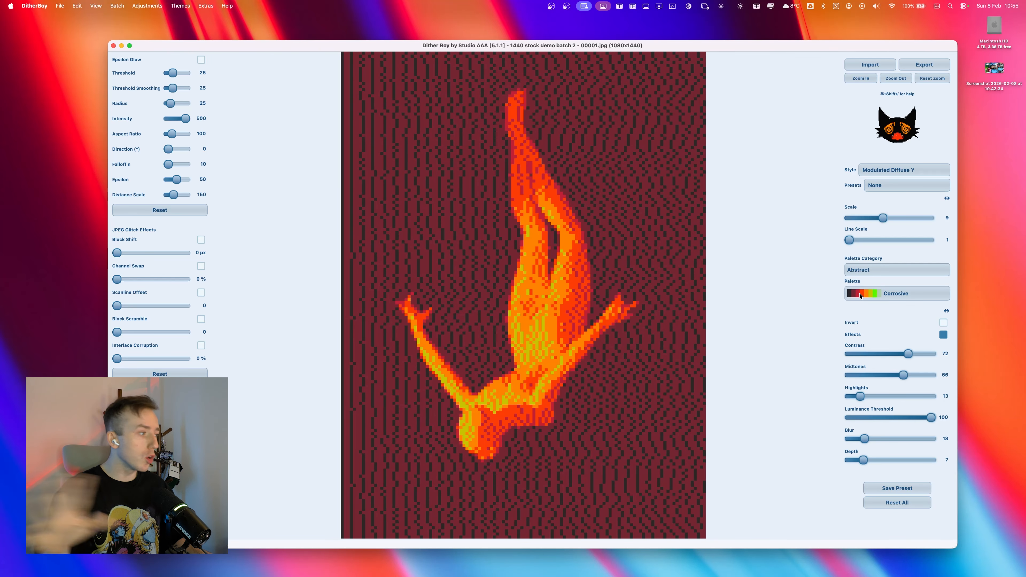
{"action": "left_click", "coordinate": [943, 335]}
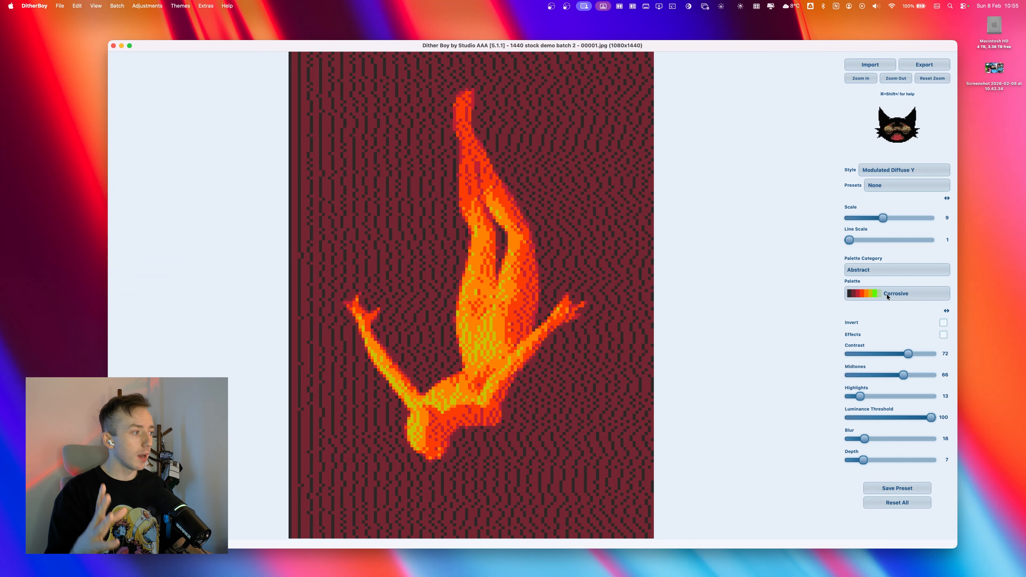
Remove the colour palette by setting its category to None, and reduce Depth to 2
{"action": "left_click", "coordinate": [885, 293]}
{"action": "left_click", "coordinate": [862, 265]}
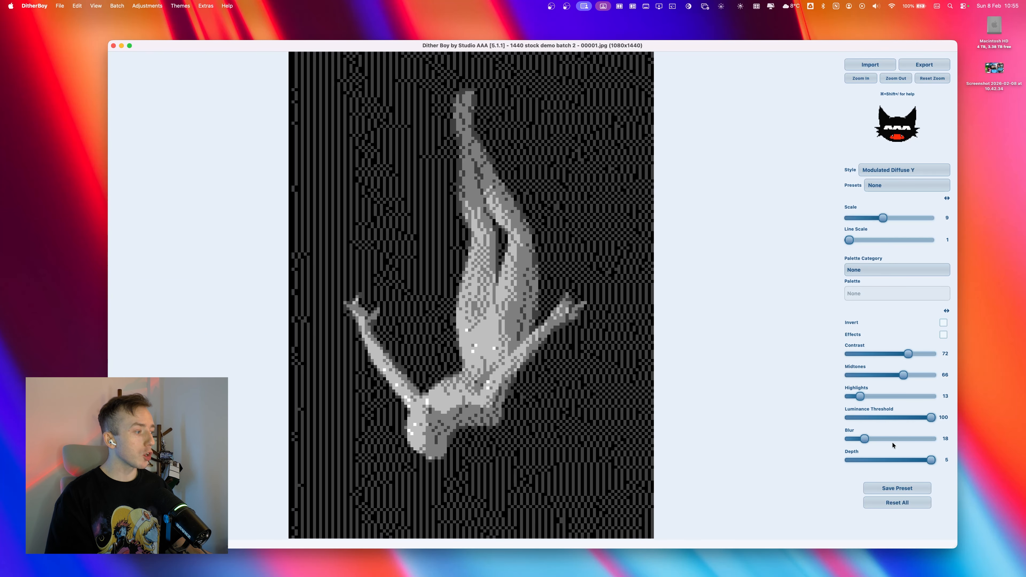
{"action": "left_click_drag", "start_coordinate": [931, 459], "coordinate": [849, 460]}
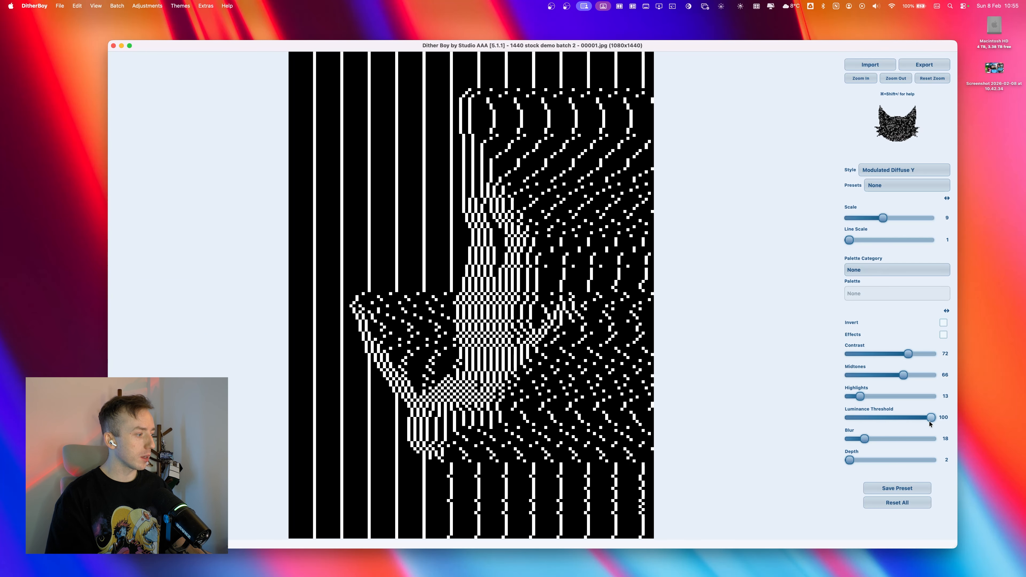
Set Scale to 3, Contrast to 33, Midtones to 60 and Blur to 25
{"action": "left_click_drag", "start_coordinate": [882, 219], "coordinate": [853, 219]}
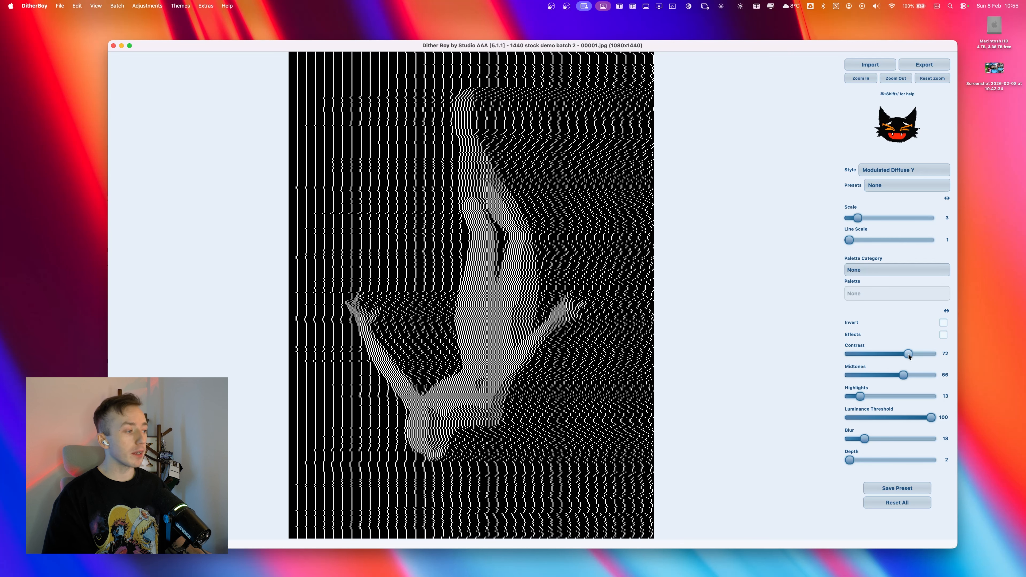
{"action": "left_click_drag", "start_coordinate": [908, 354], "coordinate": [877, 353]}
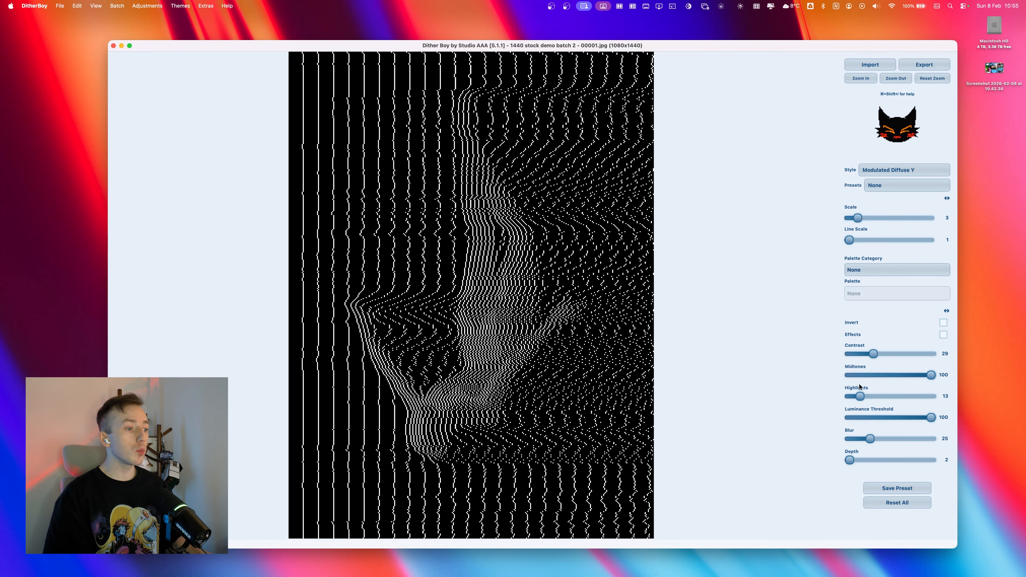
{"action": "left_click_drag", "start_coordinate": [867, 356], "coordinate": [901, 376]}
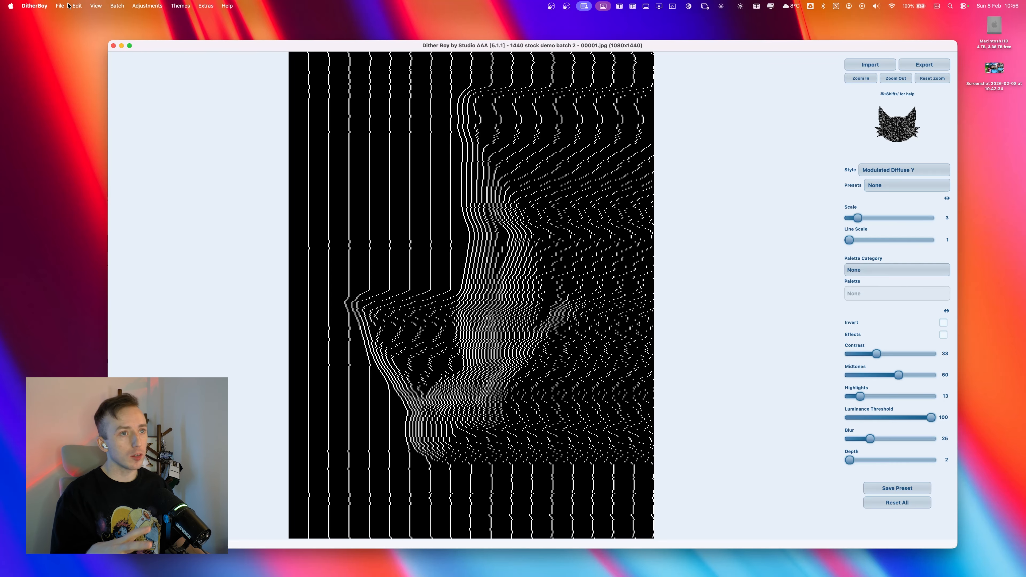
Export the dithered image as an experimental vector file named "dither boy vector demo.svg" on the desktop
{"action": "left_click", "coordinate": [60, 6]}
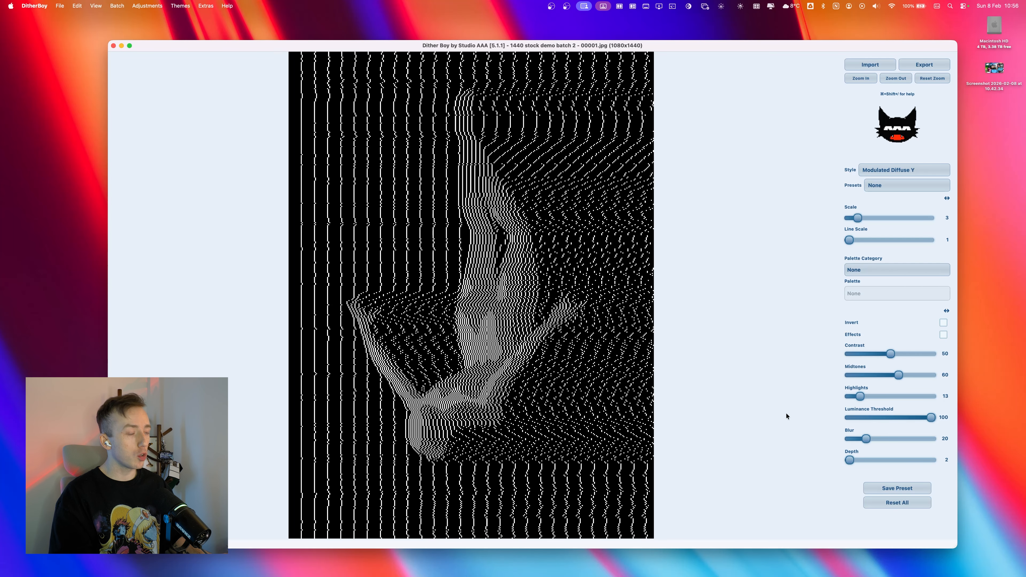
{"action": "left_click", "coordinate": [60, 6]}
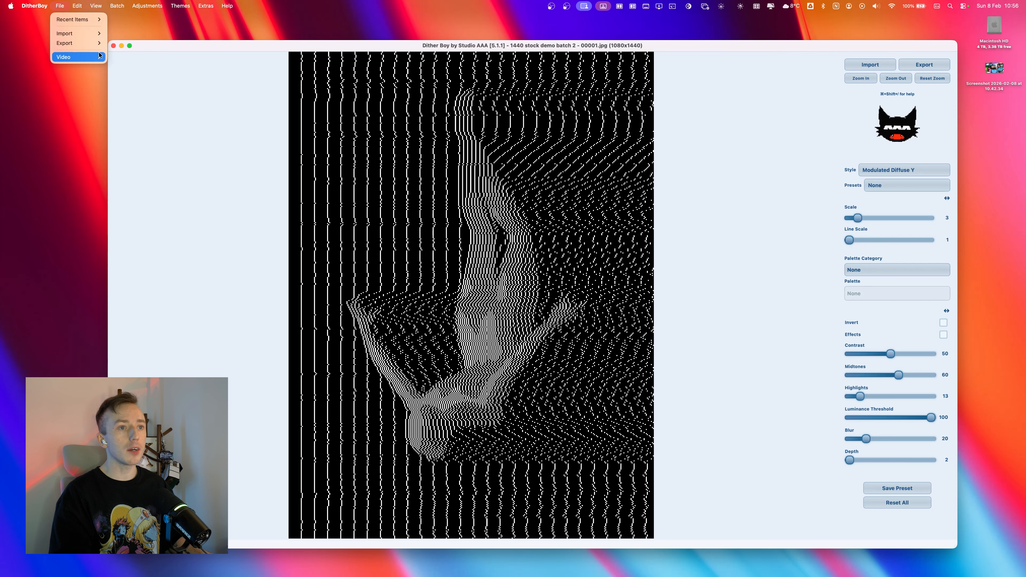
{"action": "mouse_move", "coordinate": [72, 43]}
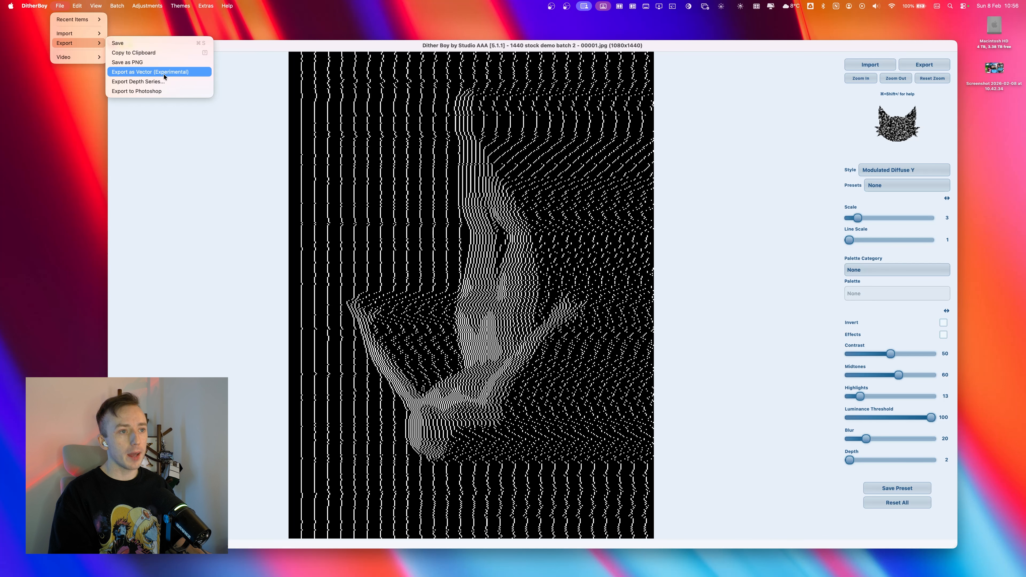
{"action": "left_click", "coordinate": [189, 74]}
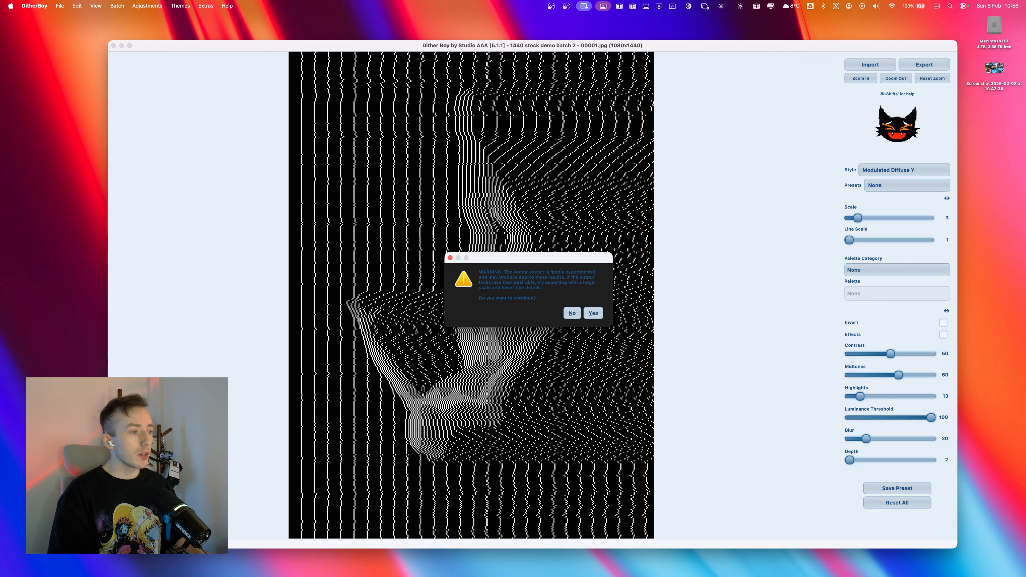
{"action": "left_click", "coordinate": [593, 313]}
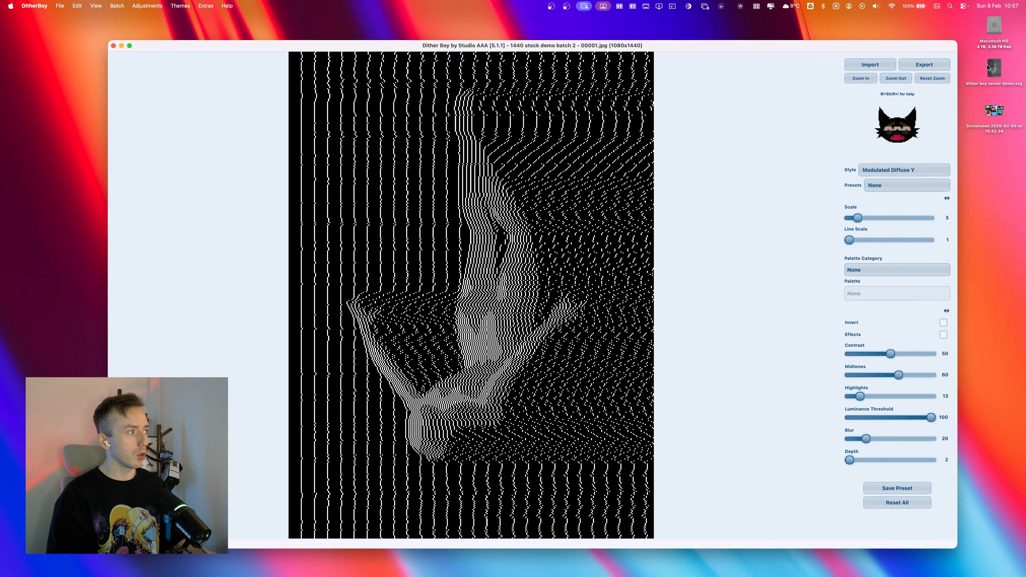
Open the exported "dither boy vector demo.svg" in Adobe Illustrator and show its layers
{"action": "double_click", "coordinate": [994, 68]}
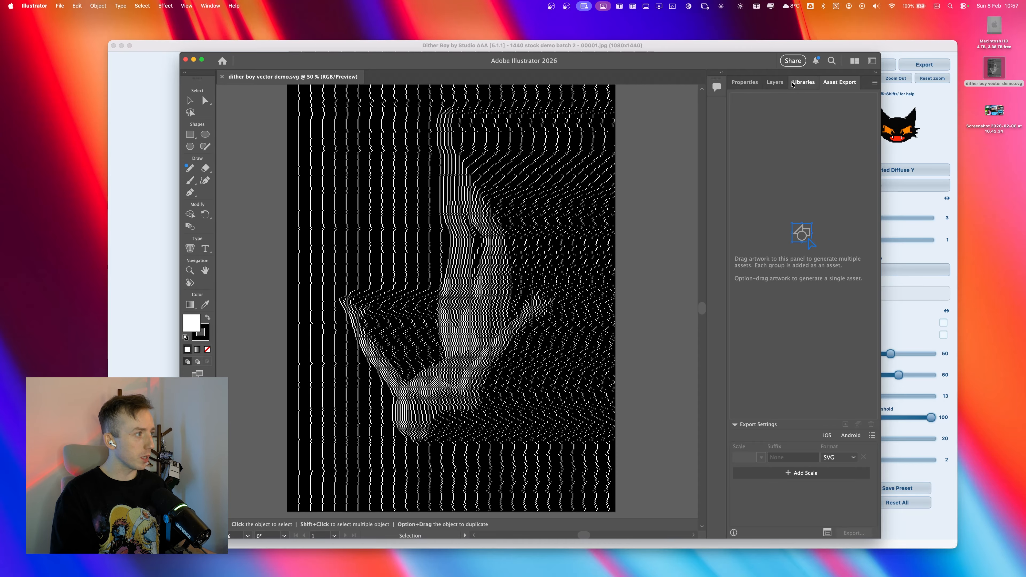
{"action": "left_click", "coordinate": [775, 82]}
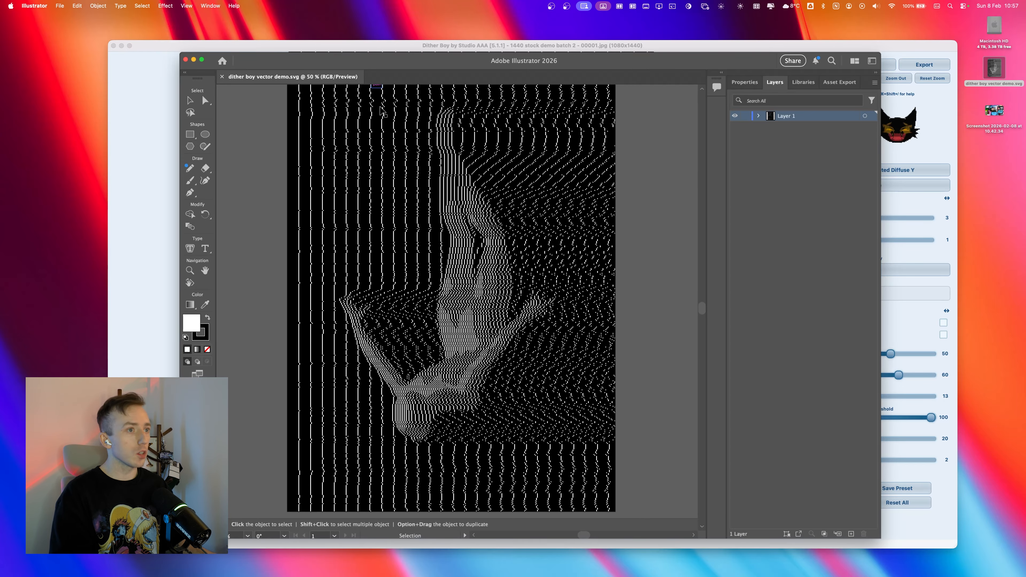
{"action": "left_click", "coordinate": [217, 6]}
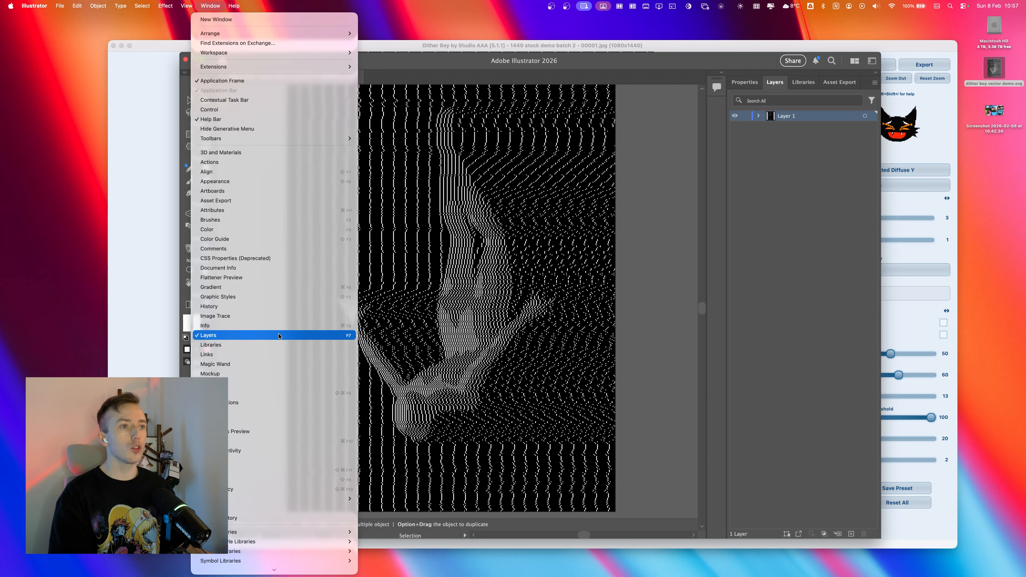
{"action": "left_click", "coordinate": [624, 202]}
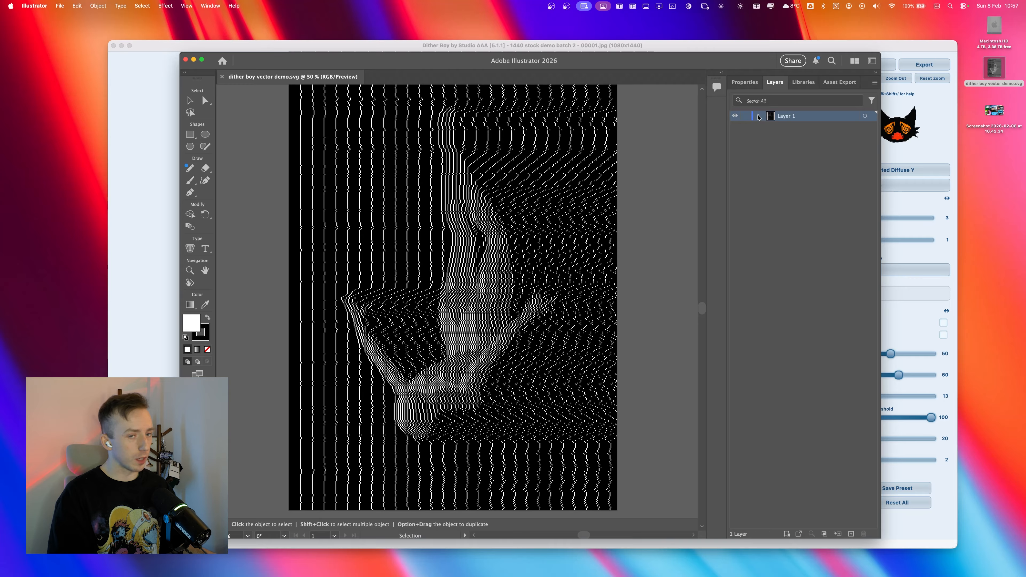
Expand Layer 1 and examine the individual vector objects it contains
{"action": "left_click", "coordinate": [758, 117]}
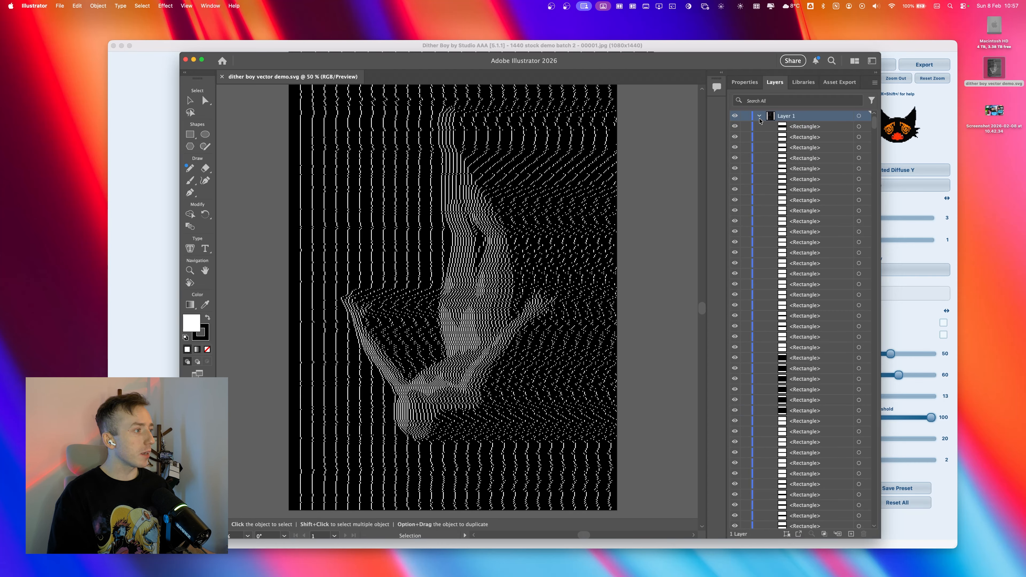
{"action": "scroll", "coordinate": [770, 234], "scroll_direction": "down", "scroll_amount": 1}
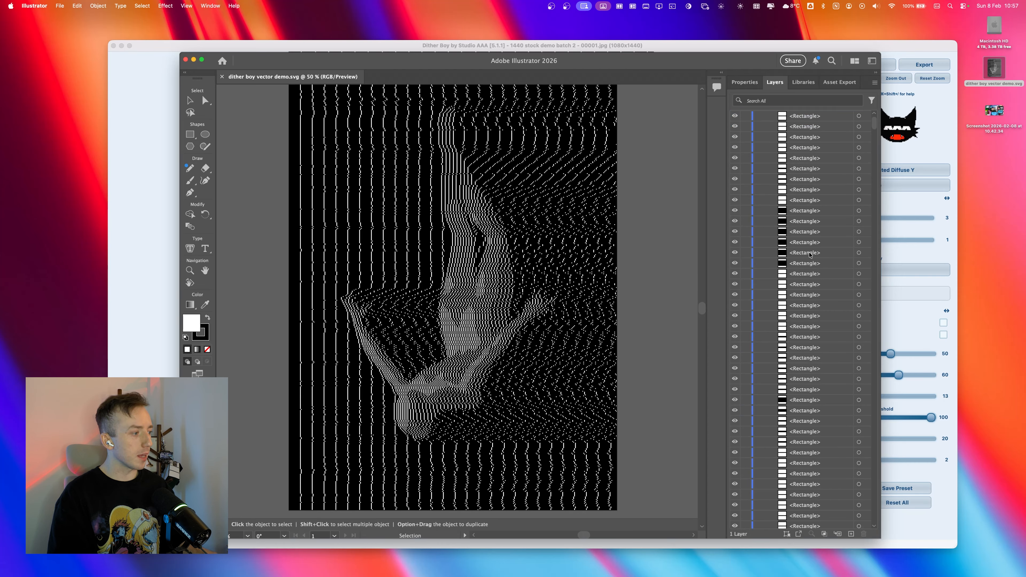
{"action": "scroll", "coordinate": [811, 257], "scroll_direction": "down", "scroll_amount": 20}
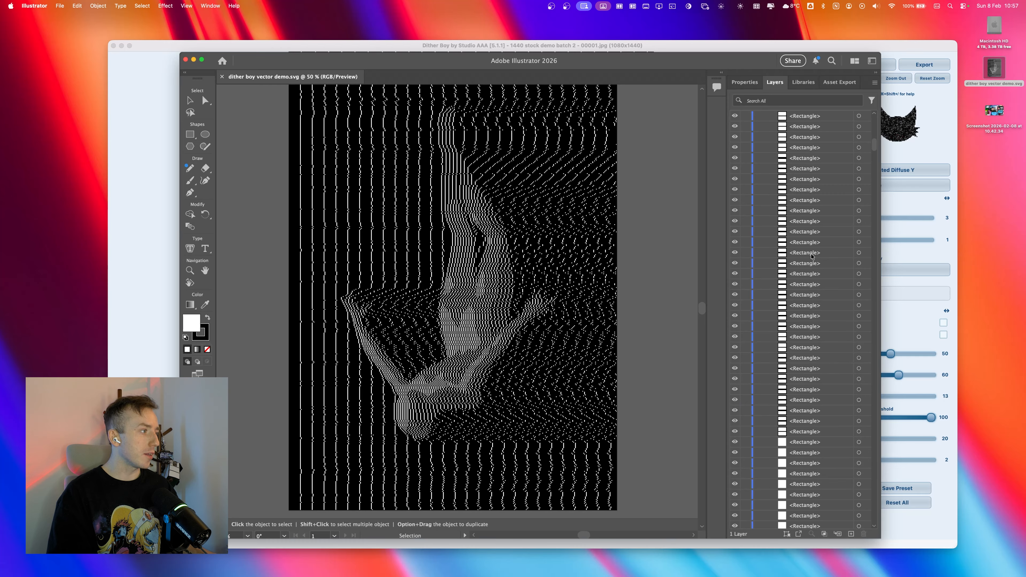
{"action": "scroll", "coordinate": [811, 256], "scroll_direction": "down", "scroll_amount": 20}
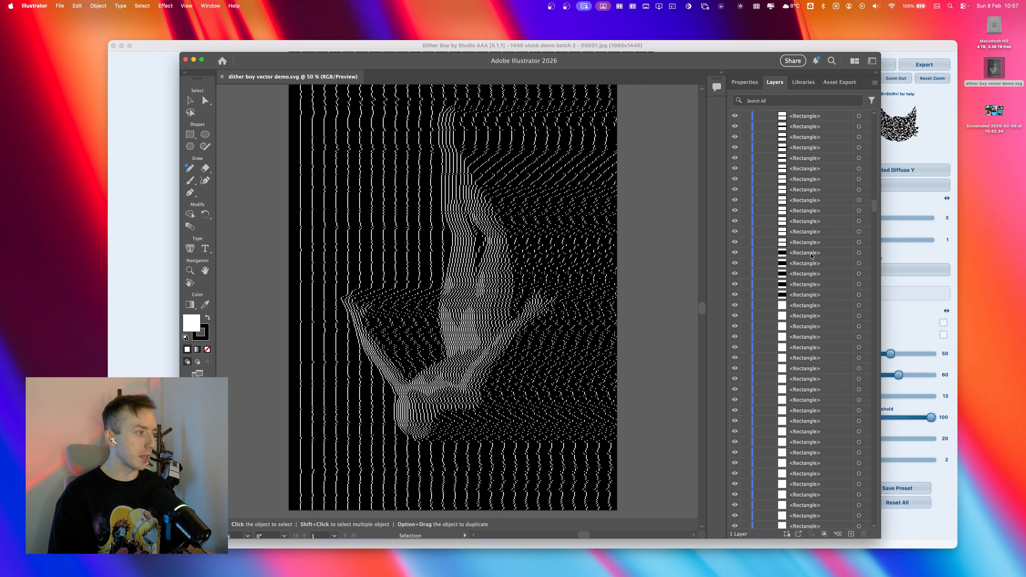
{"action": "scroll", "coordinate": [807, 254], "scroll_direction": "down", "scroll_amount": 20}
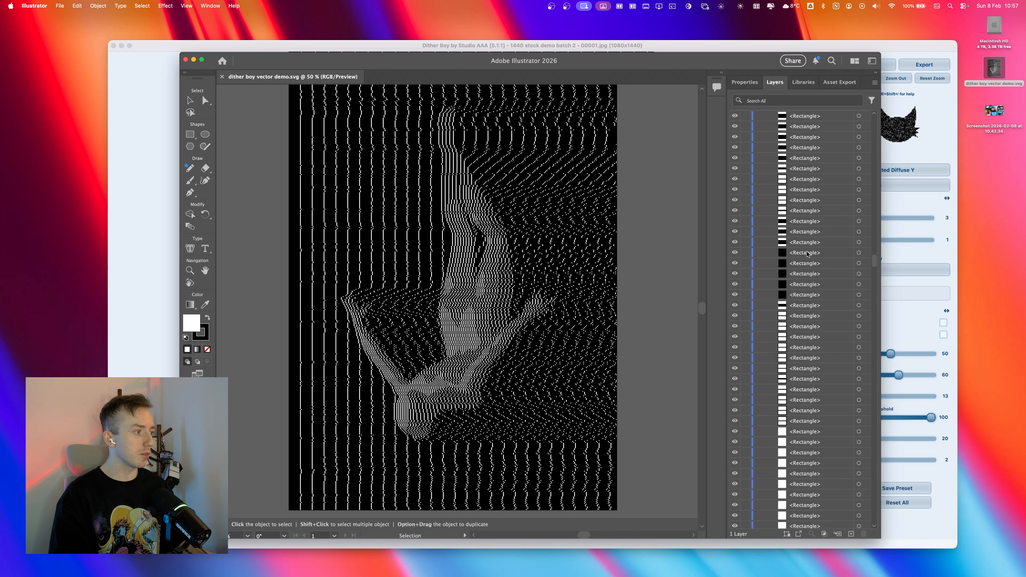
{"action": "scroll", "coordinate": [806, 253], "scroll_direction": "down", "scroll_amount": 8}
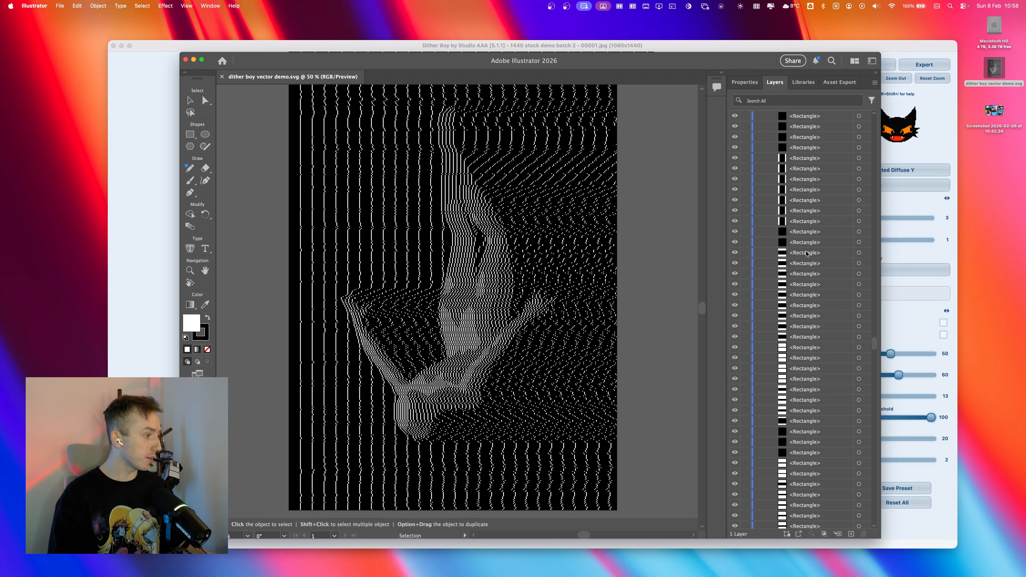
Try moving a selected portion of the line artwork's rectangles, and undo the move
{"action": "scroll", "coordinate": [813, 420], "scroll_direction": "down", "scroll_amount": 5}
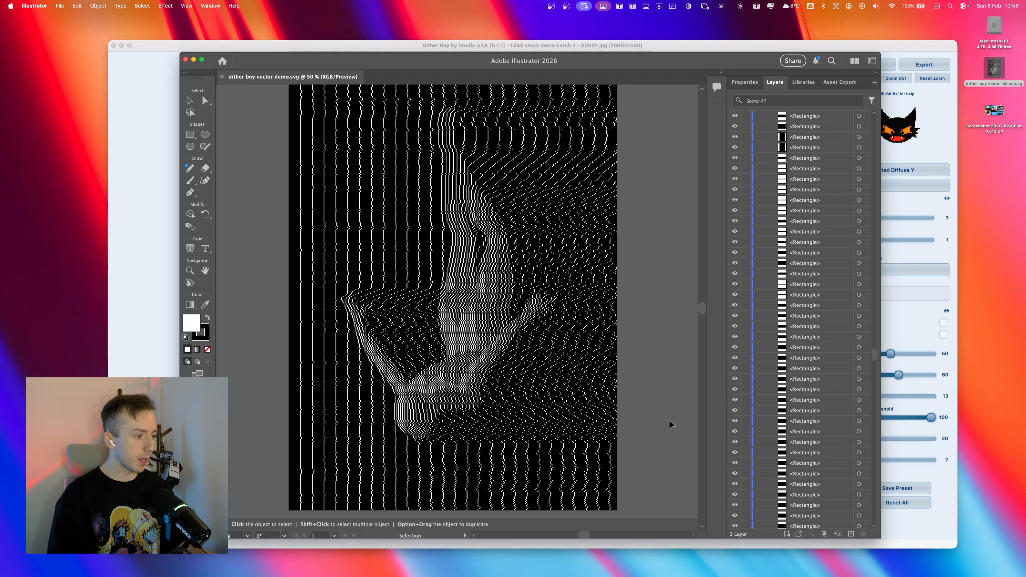
{"action": "left_click_drag", "start_coordinate": [341, 152], "coordinate": [341, 152]}
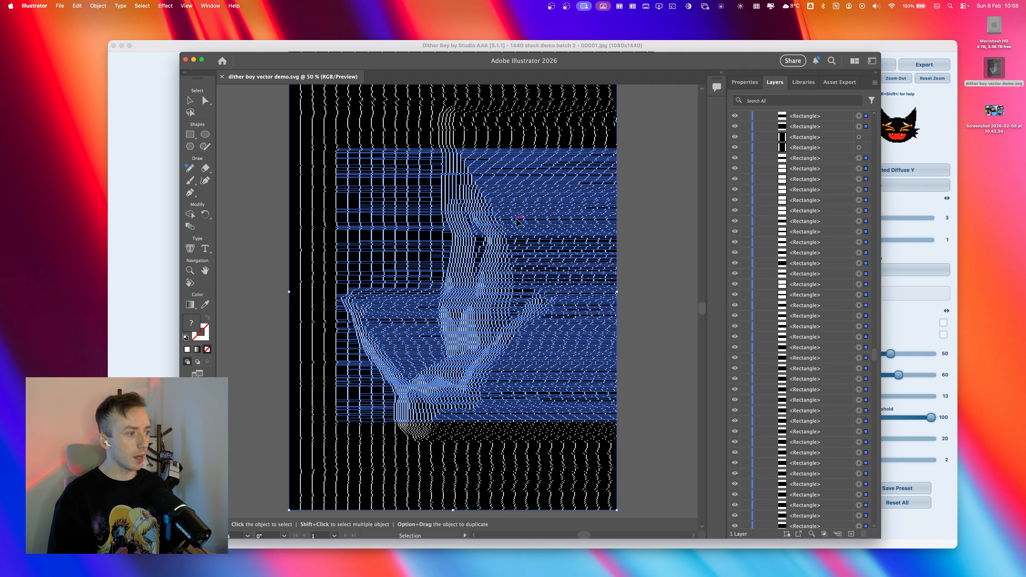
{"action": "mouse_move", "coordinate": [519, 222]}
{"action": "left_mouse_down"}
{"action": "mouse_move", "coordinate": [622, 226]}
{"action": "mouse_move", "coordinate": [687, 208]}
{"action": "mouse_move", "coordinate": [533, 224]}
{"action": "left_mouse_up"}
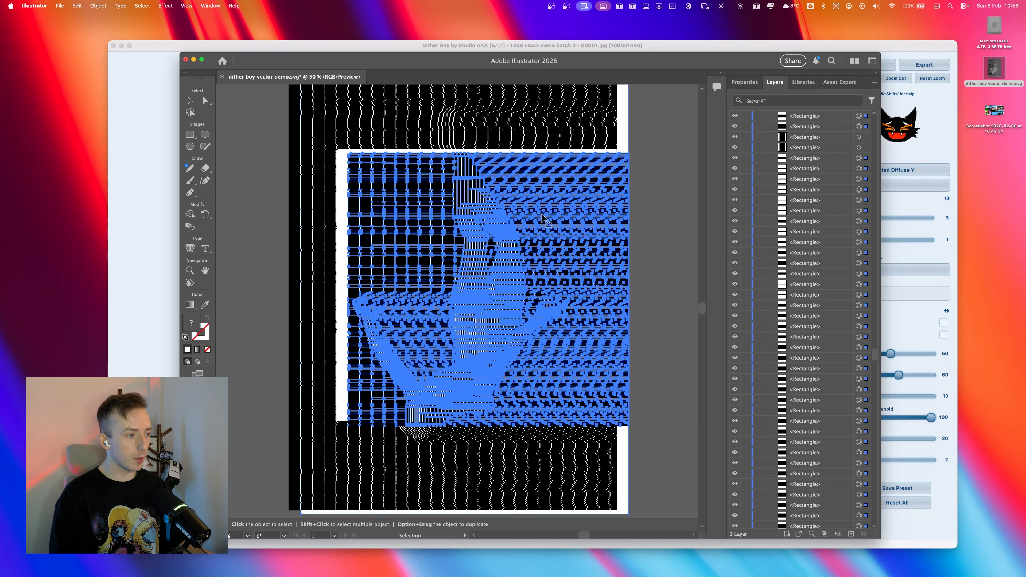
{"action": "key", "text": "super+z"}
{"action": "left_click", "coordinate": [642, 270]}
{"action": "scroll", "coordinate": [510, 391], "scroll_direction": "down", "scroll_amount": 2}
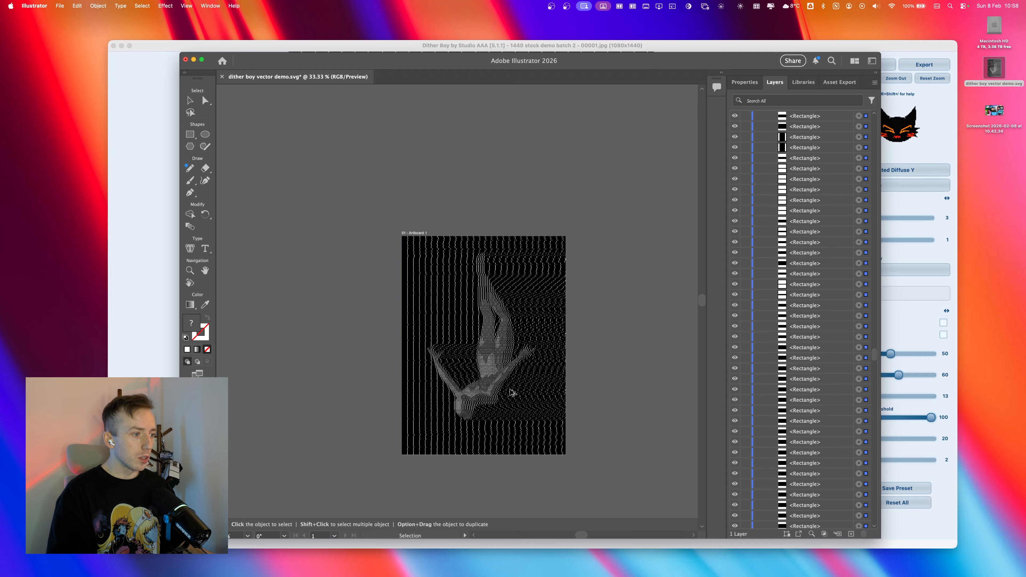
Select all vector objects in the line artwork and inspect their outlines up close
{"action": "key", "text": "super+a"}
{"action": "scroll", "coordinate": [510, 391], "scroll_direction": "up", "scroll_amount": 2}
{"action": "left_click_drag", "start_coordinate": [508, 389], "coordinate": [498, 349]}
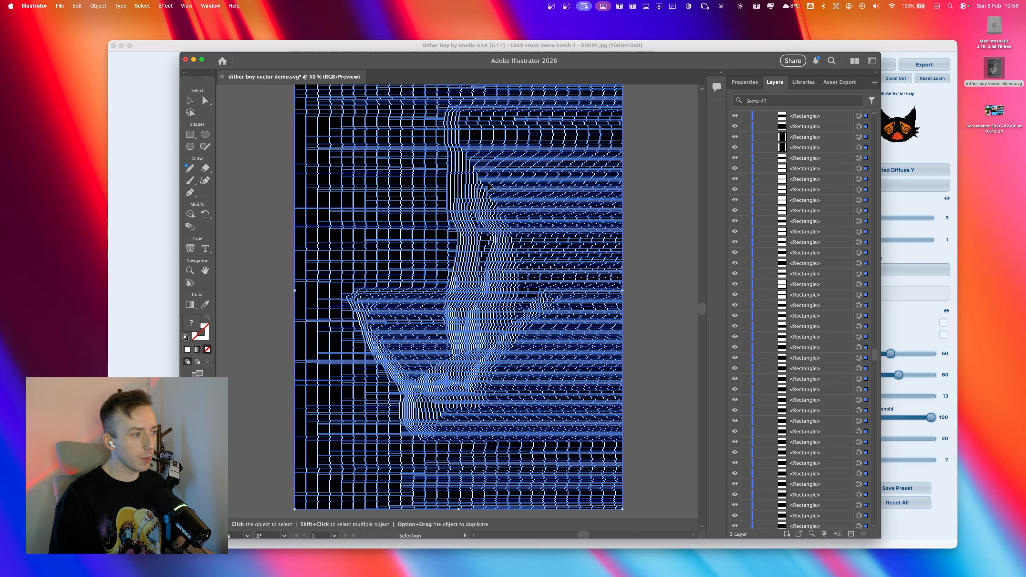
Switch to Dither Boy and check the export options available for the Corrosive-palette image with Epsilon Glow
{"action": "key", "text": "super+Tab"}
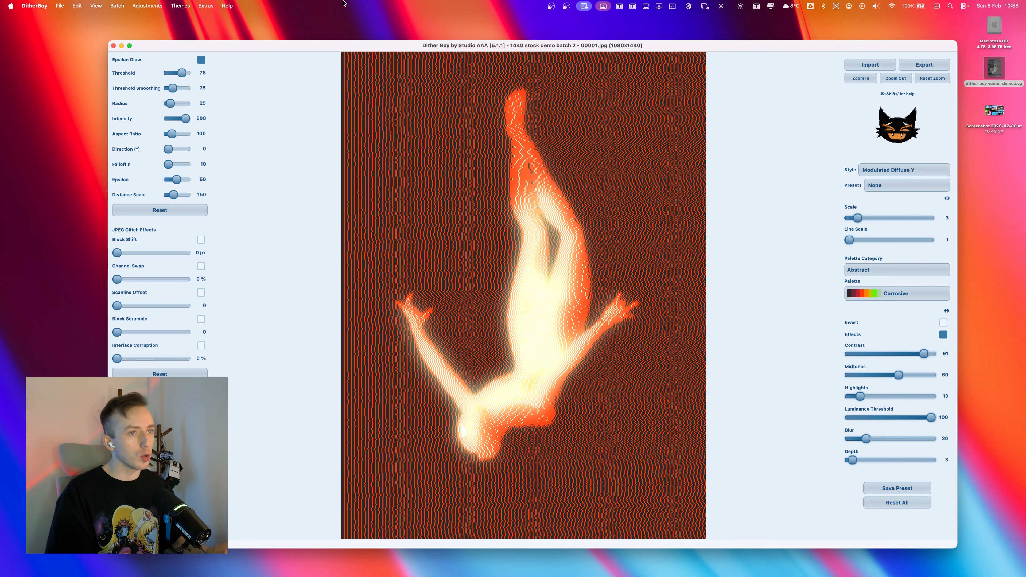
{"action": "left_click", "coordinate": [60, 5]}
{"action": "mouse_move", "coordinate": [83, 42]}
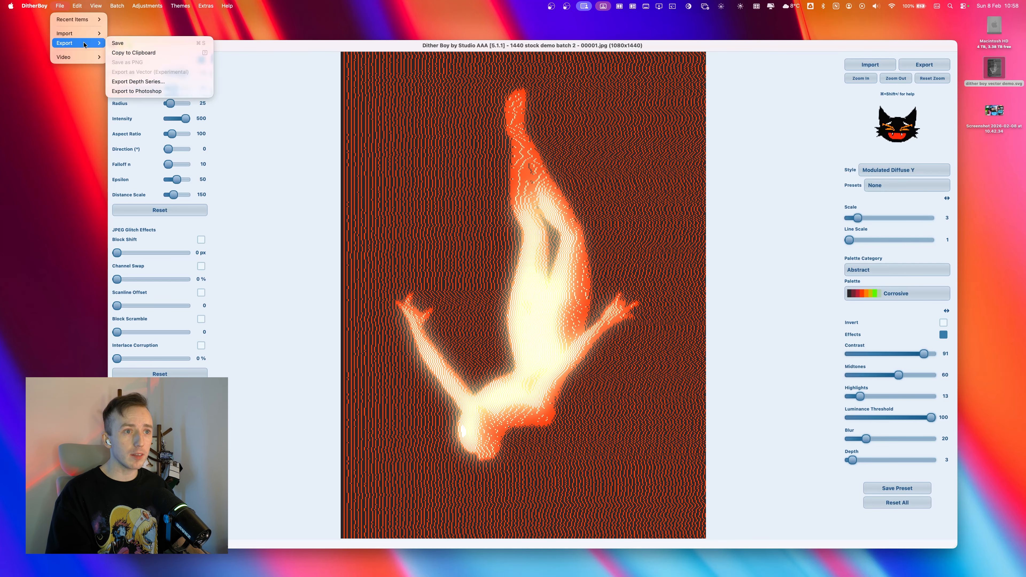
{"action": "left_click", "coordinate": [249, 83]}
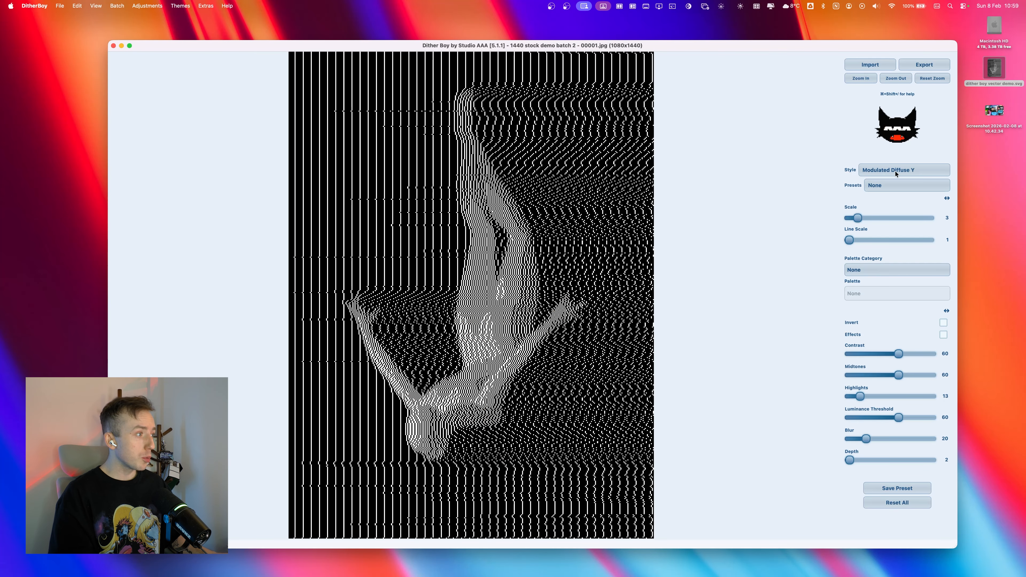
Change the dither style to Floyd-Steinberg and set Contrast to 31
{"action": "left_click", "coordinate": [896, 171]}
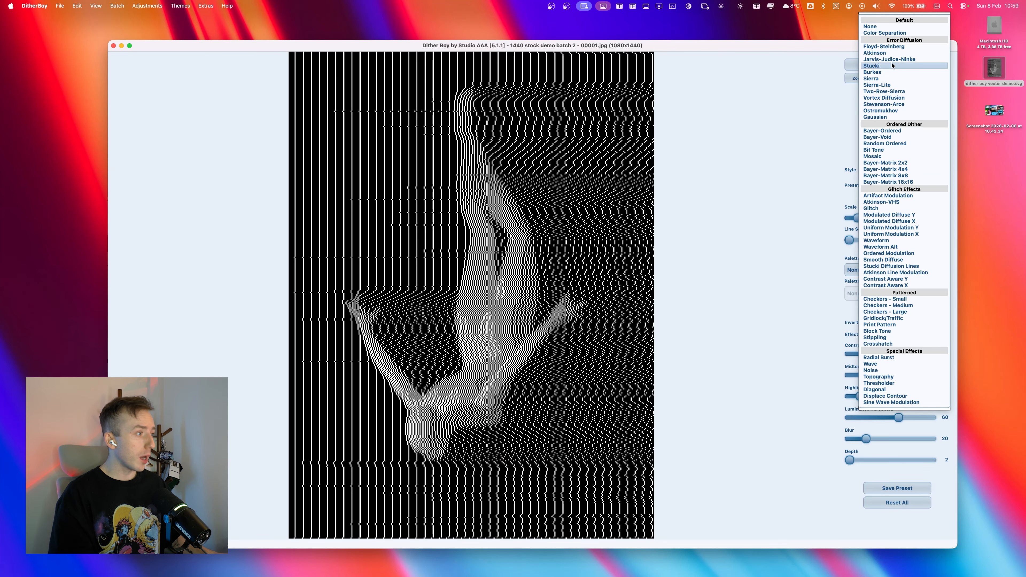
{"action": "left_click", "coordinate": [887, 47]}
{"action": "left_click_drag", "start_coordinate": [898, 332], "coordinate": [874, 333]}
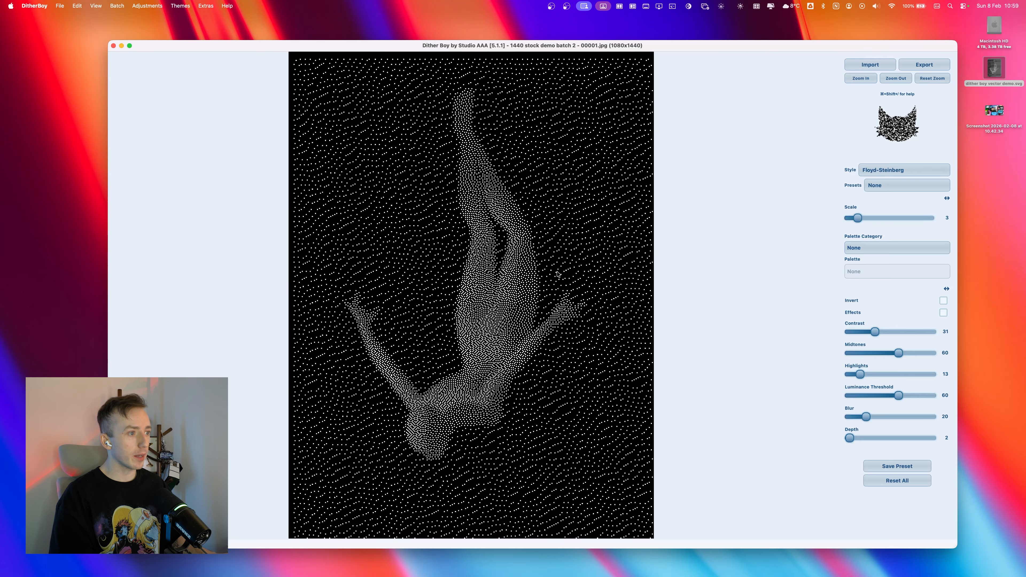
Export the Floyd-Steinberg image as an experimental vector file named "vector demo 2.svg" on the desktop
{"action": "left_click", "coordinate": [65, 10]}
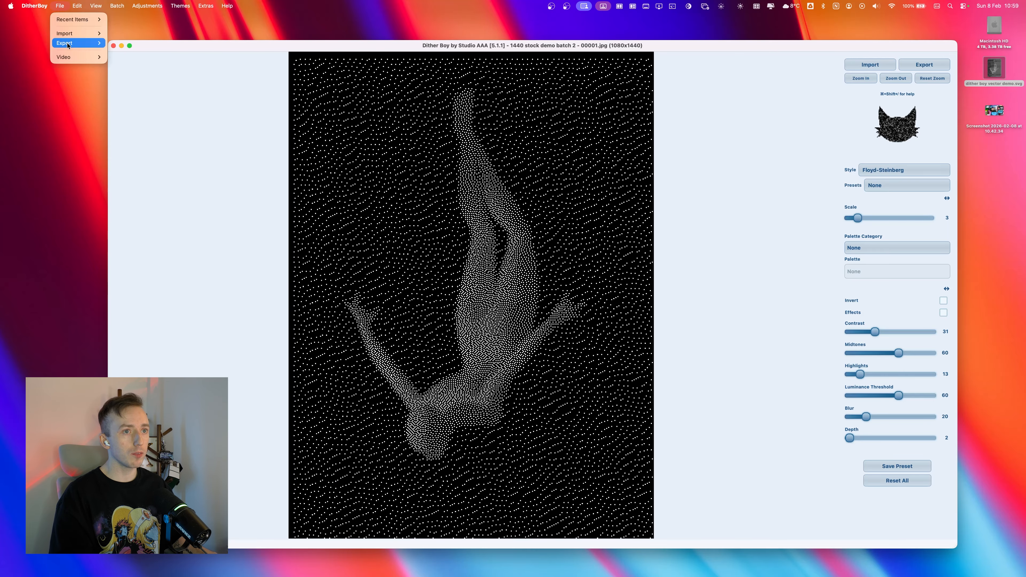
{"action": "mouse_move", "coordinate": [81, 43]}
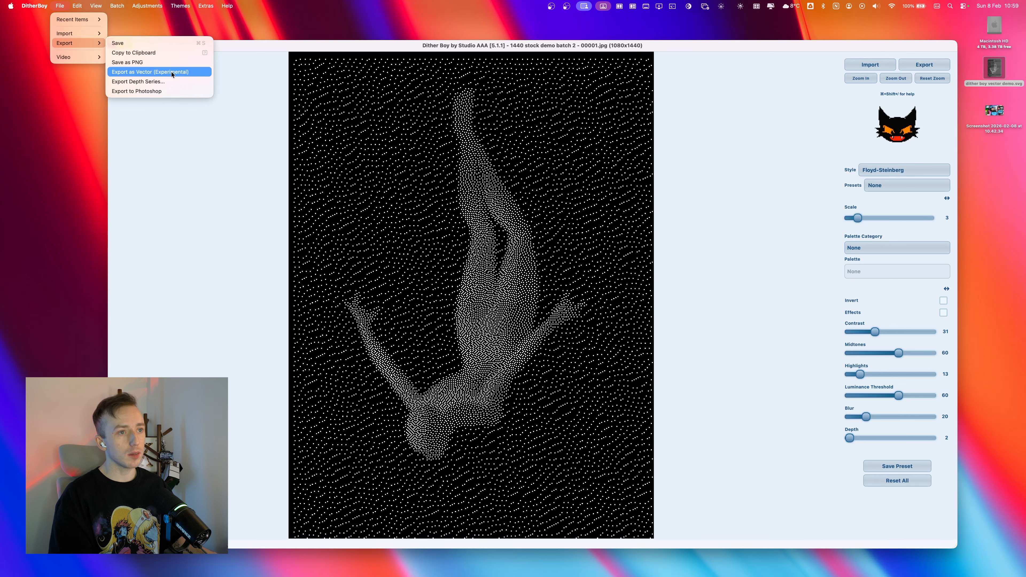
{"action": "left_click", "coordinate": [171, 74]}
{"action": "left_click", "coordinate": [593, 313]}
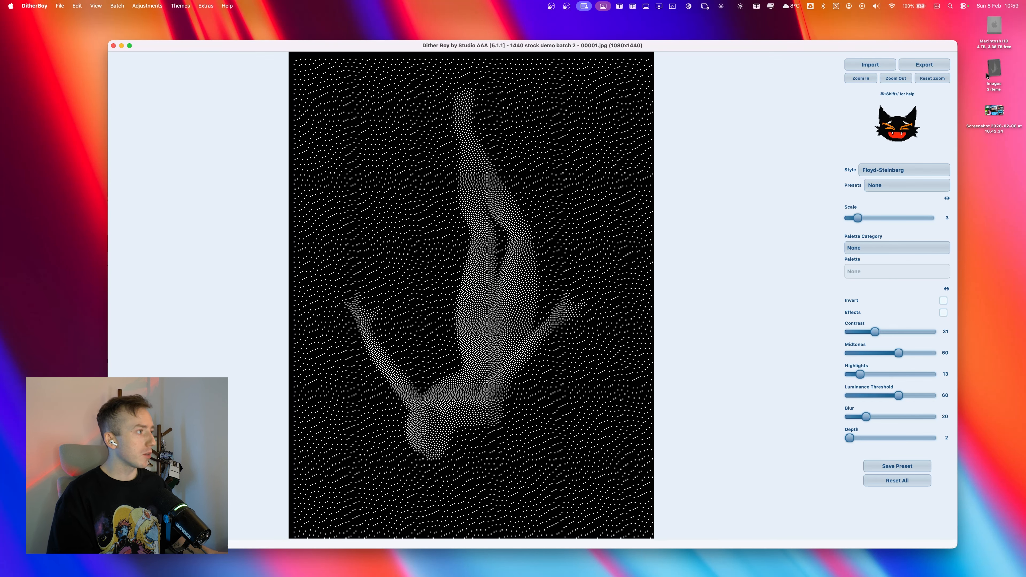
Open "vector demo 2.svg" from the desktop in Illustrator, select all its objects to inspect their outlines, and deselect them
{"action": "left_click", "coordinate": [997, 115]}
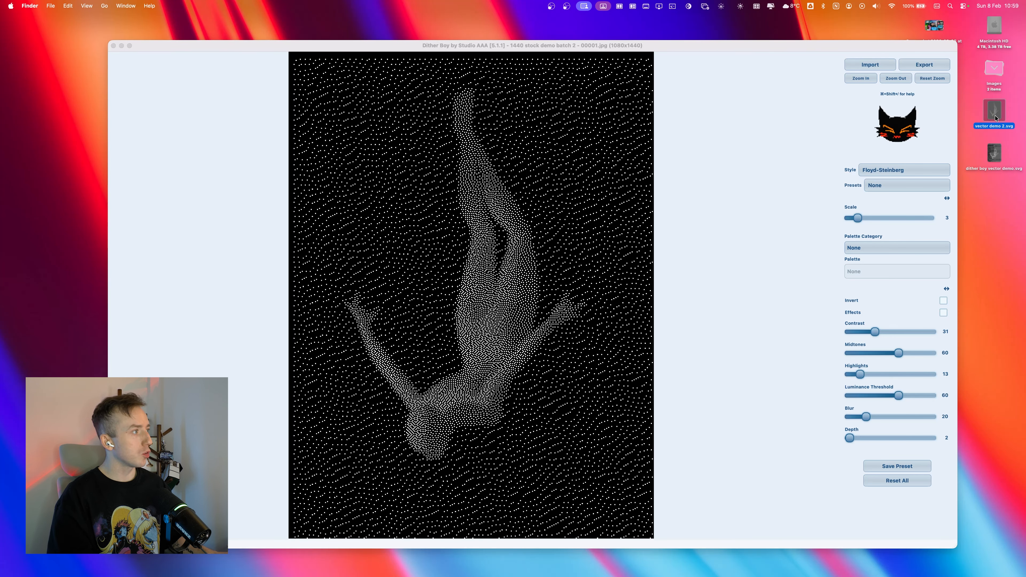
{"action": "double_click", "coordinate": [996, 117]}
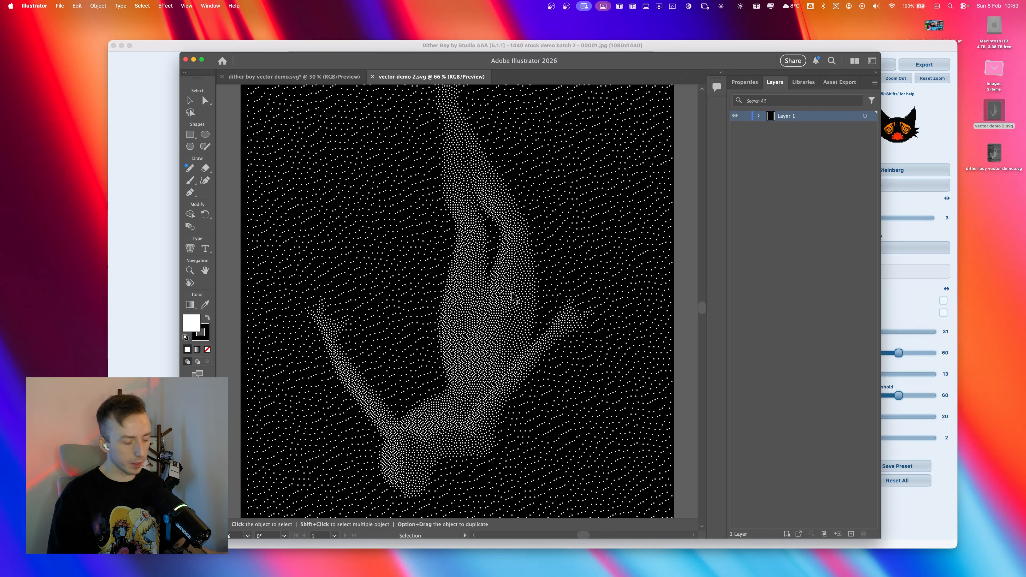
{"action": "left_click", "coordinate": [506, 296]}
{"action": "scroll", "coordinate": [506, 296], "scroll_direction": "down", "scroll_amount": 2}
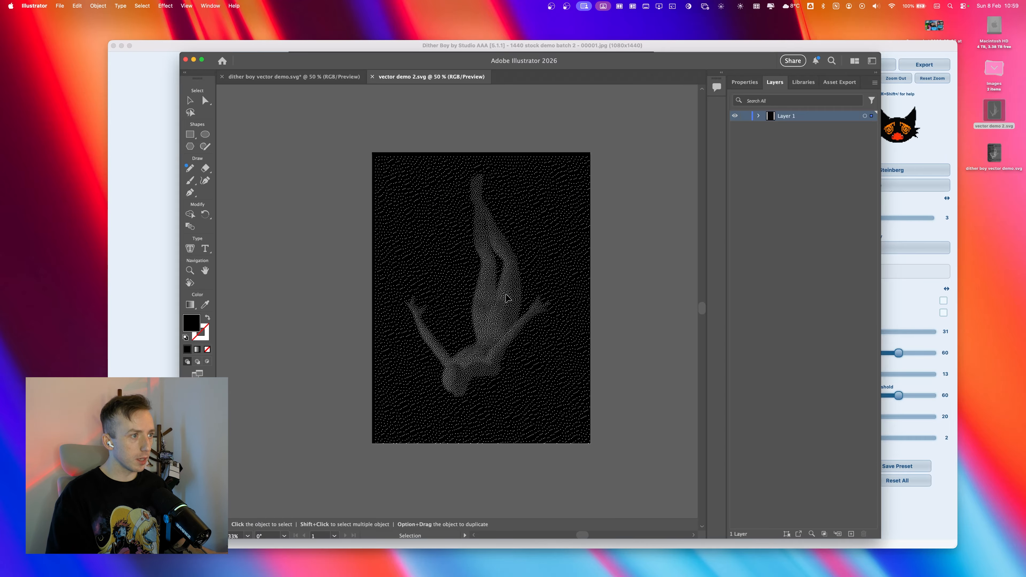
{"action": "left_click_drag", "start_coordinate": [312, 131], "coordinate": [616, 440]}
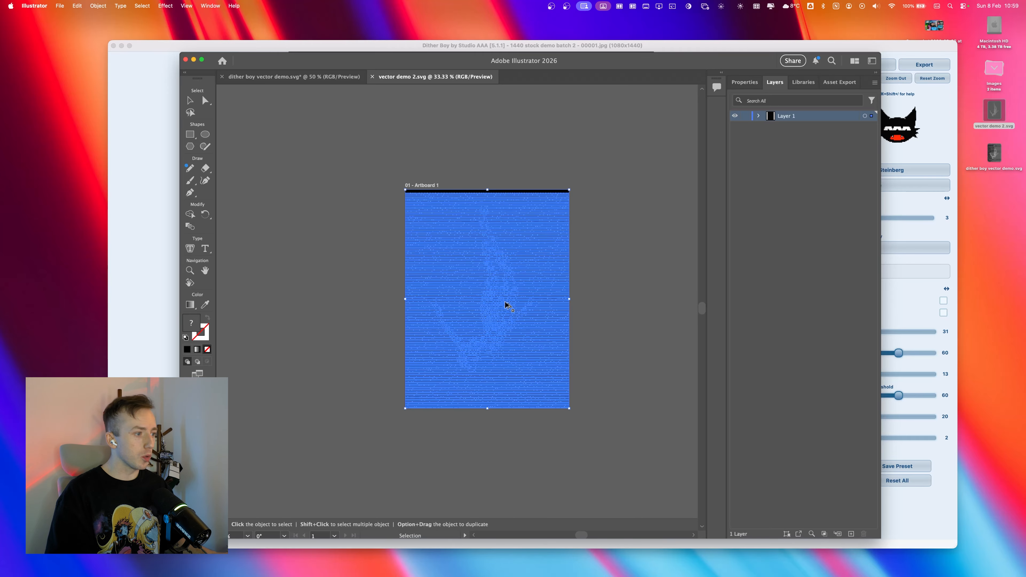
{"action": "scroll", "coordinate": [506, 304], "scroll_direction": "up", "scroll_amount": 2}
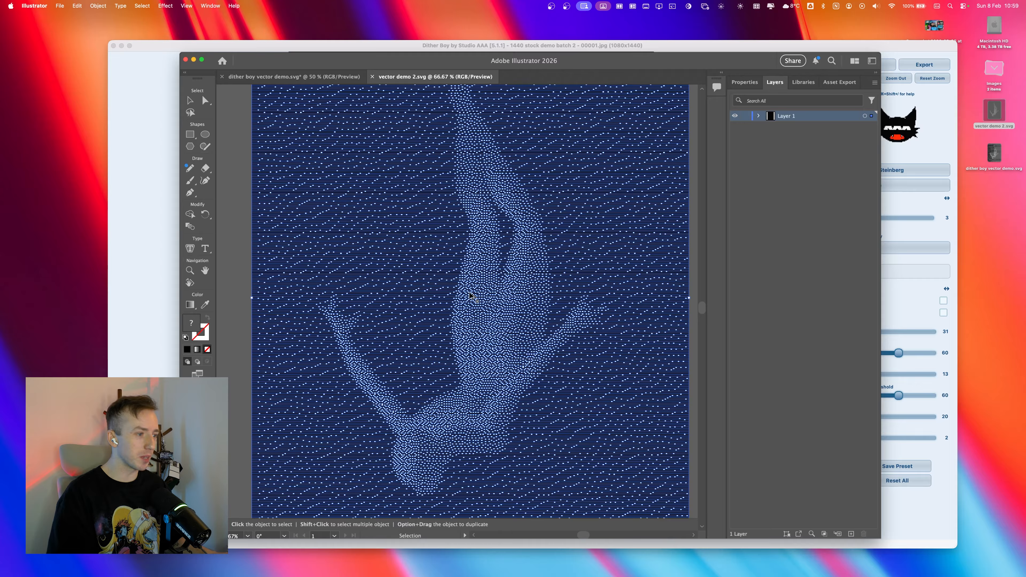
{"action": "scroll", "coordinate": [472, 297], "scroll_direction": "down", "scroll_amount": 2}
{"action": "left_click", "coordinate": [611, 271]}
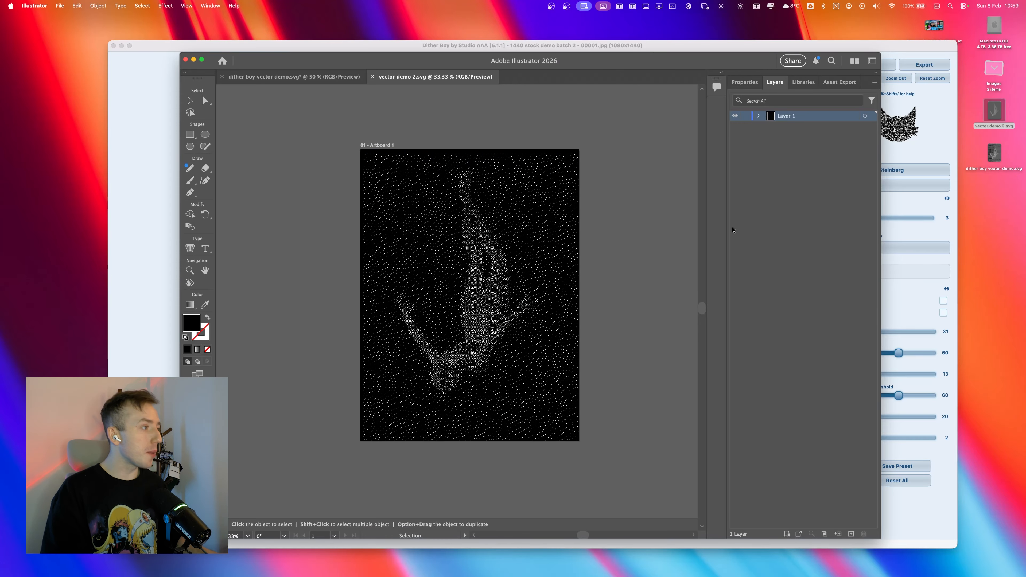
Expand Layer 1 of "vector demo 2.svg" and examine its list of vector objects down to the end
{"action": "left_click", "coordinate": [759, 115]}
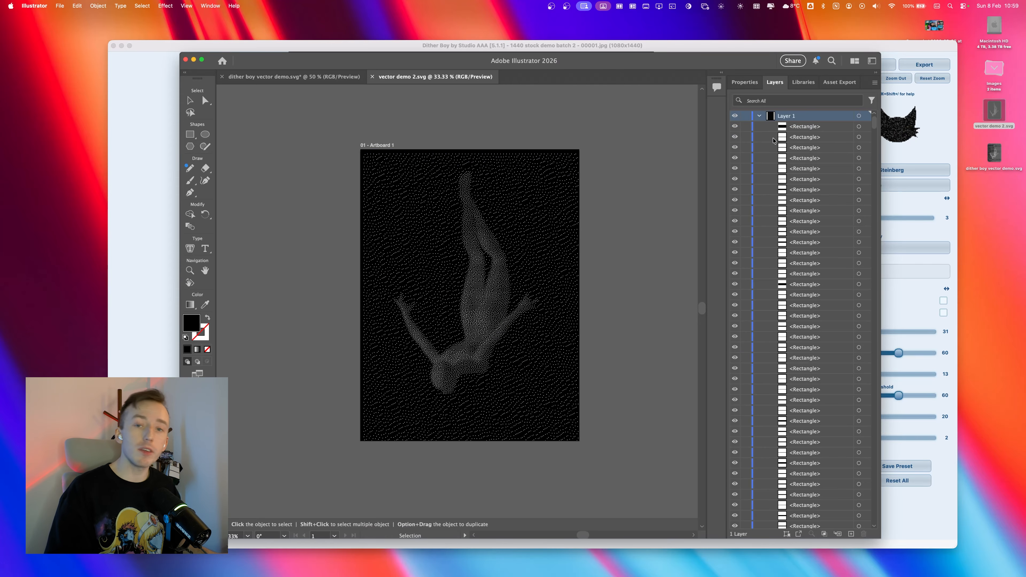
{"action": "scroll", "coordinate": [794, 237], "scroll_direction": "down", "scroll_amount": 10}
{"action": "left_click_drag", "start_coordinate": [873, 126], "coordinate": [871, 522]}
{"action": "scroll", "coordinate": [817, 394], "scroll_direction": "up", "scroll_amount": 5}
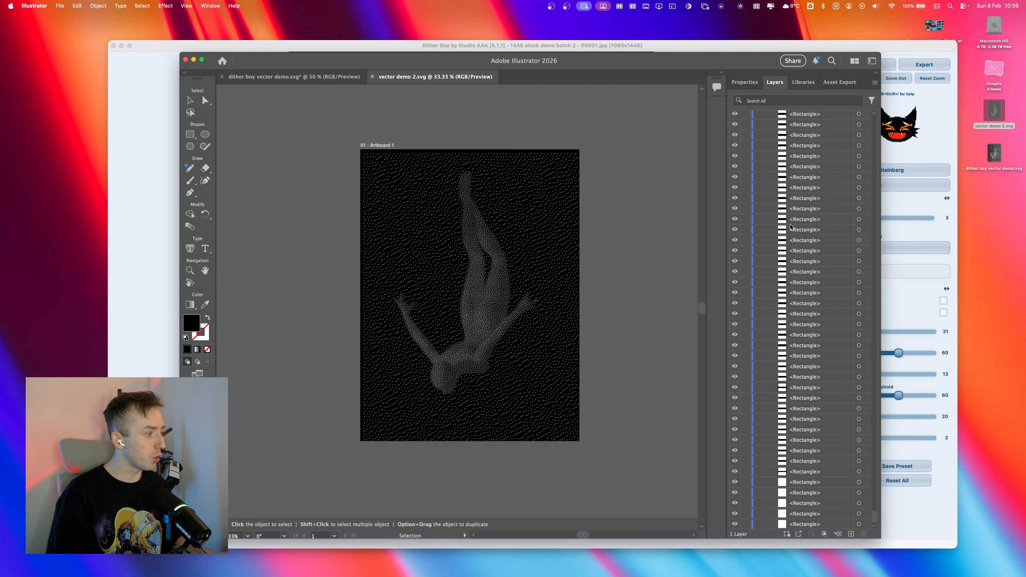
Switch to Dither Boy and apply the Waveform style with Scale 2, Wave Density 11 and Contrast 17
{"action": "key", "text": "super+Tab"}
{"action": "left_click", "coordinate": [890, 172]}
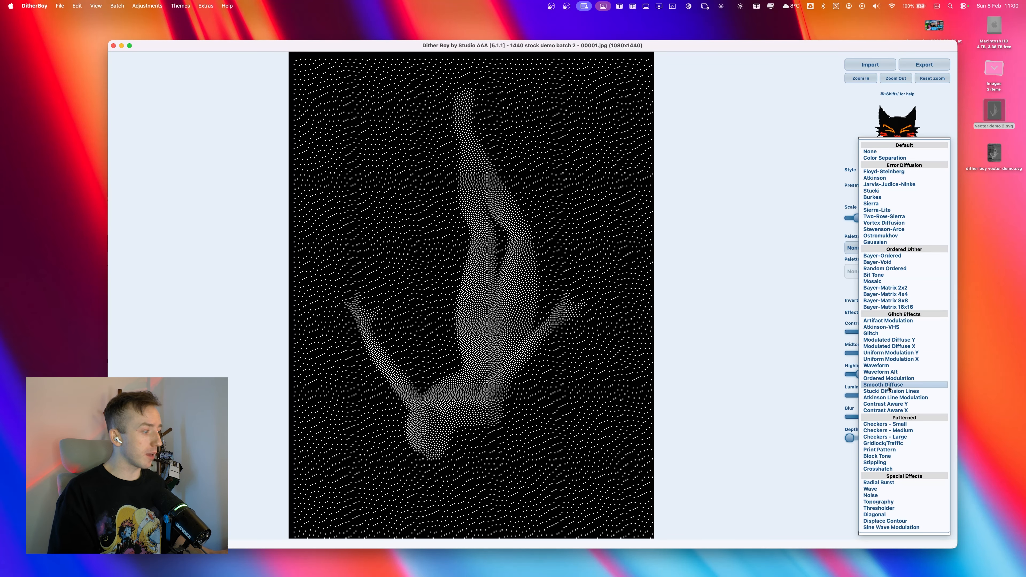
{"action": "left_click", "coordinate": [889, 242]}
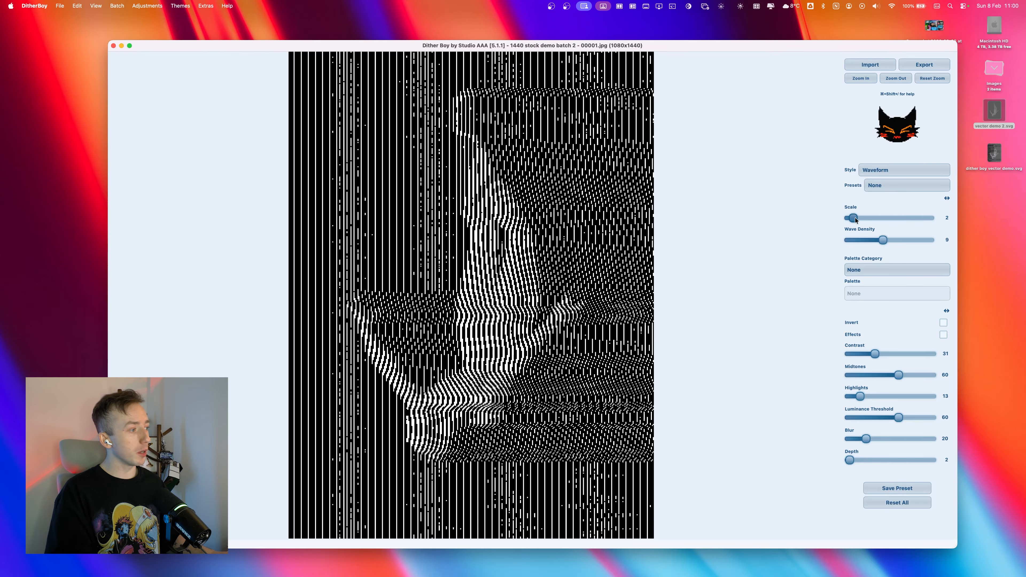
{"action": "left_click_drag", "start_coordinate": [882, 240], "coordinate": [891, 241]}
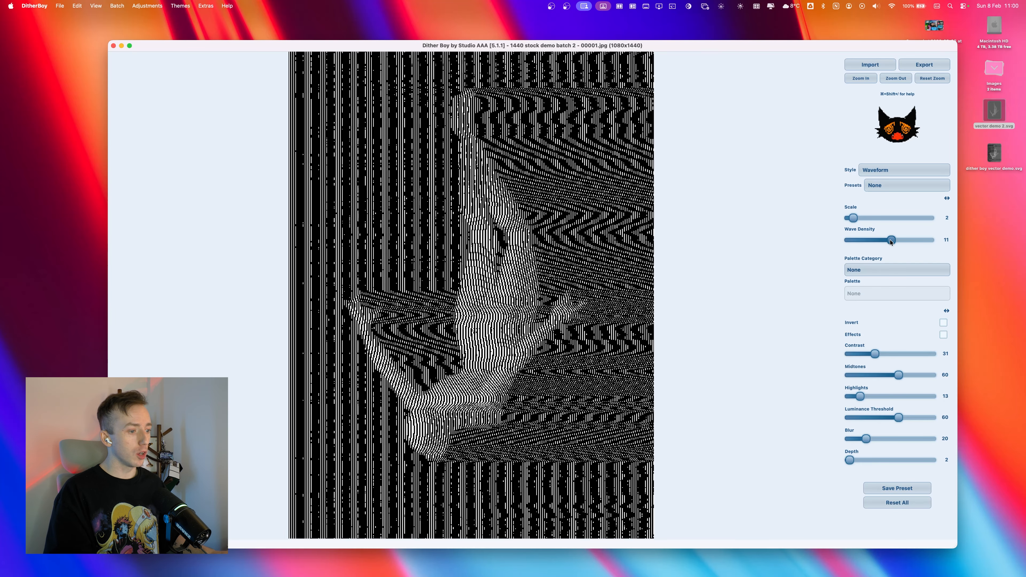
{"action": "left_click_drag", "start_coordinate": [875, 353], "coordinate": [863, 354]}
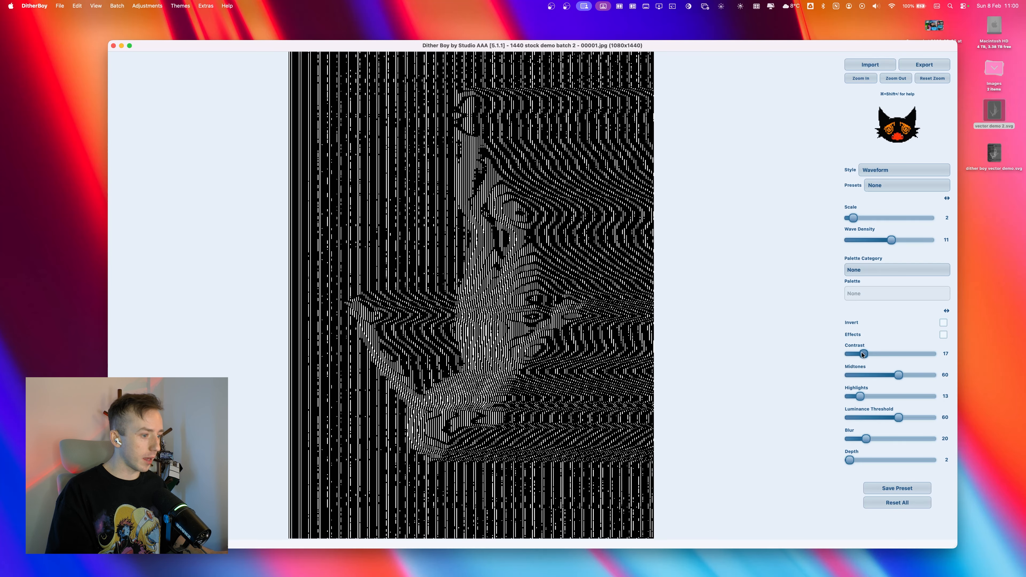
Export the Waveform image as an experimental vector file named "demo 3.svg"
{"action": "left_click", "coordinate": [57, 7]}
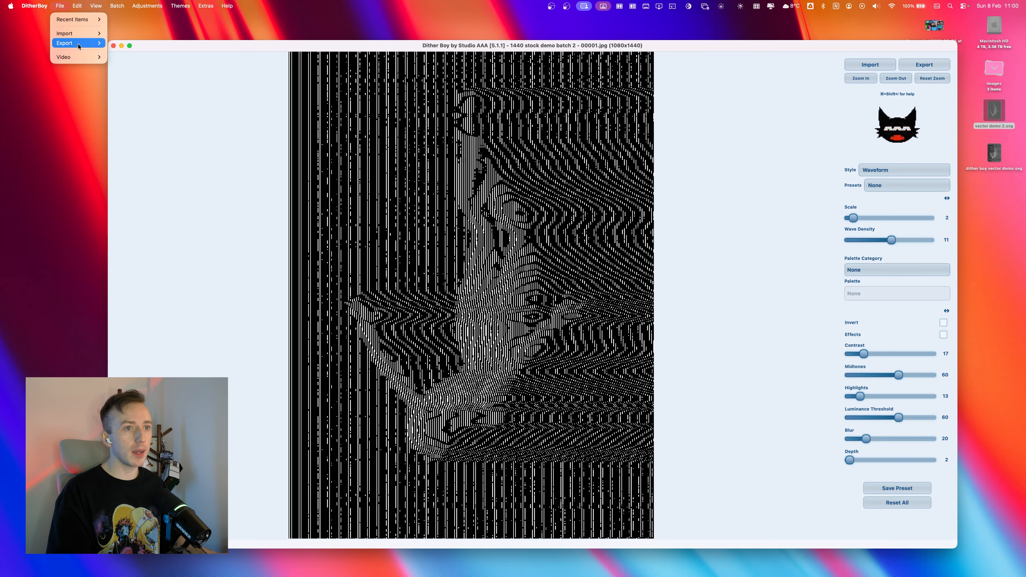
{"action": "mouse_move", "coordinate": [77, 42]}
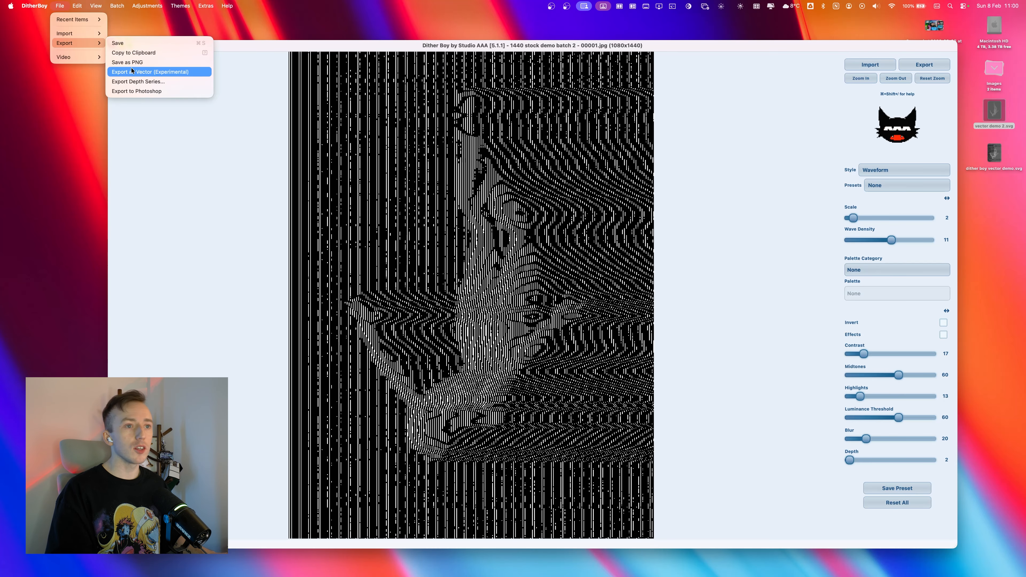
{"action": "left_click", "coordinate": [182, 72]}
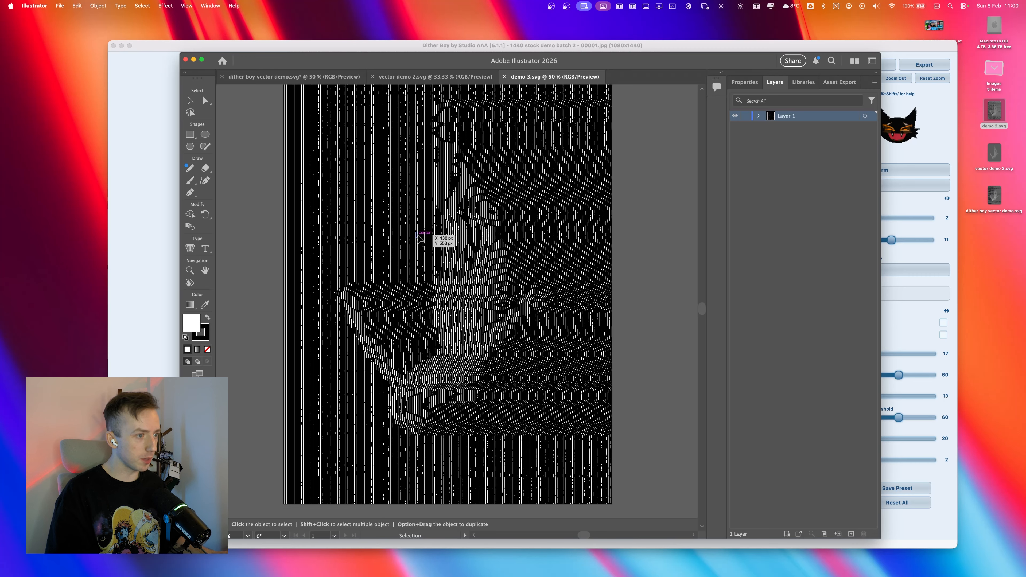
Select all objects in "demo 3.svg" in Illustrator and expand Layer 1 to inspect them
{"action": "key", "text": "super+minus"}
{"action": "key", "text": "super+a"}
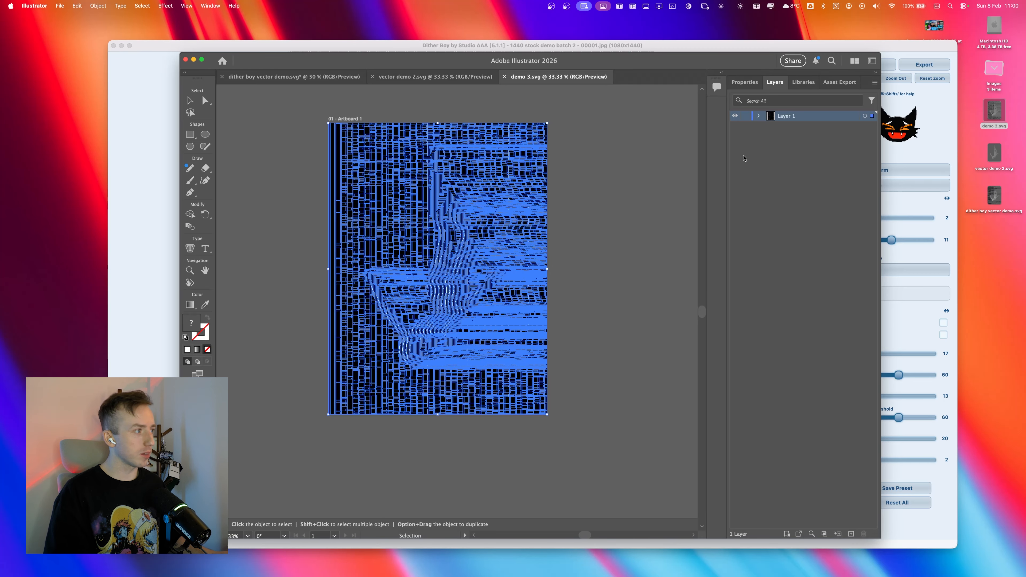
{"action": "left_click", "coordinate": [759, 118]}
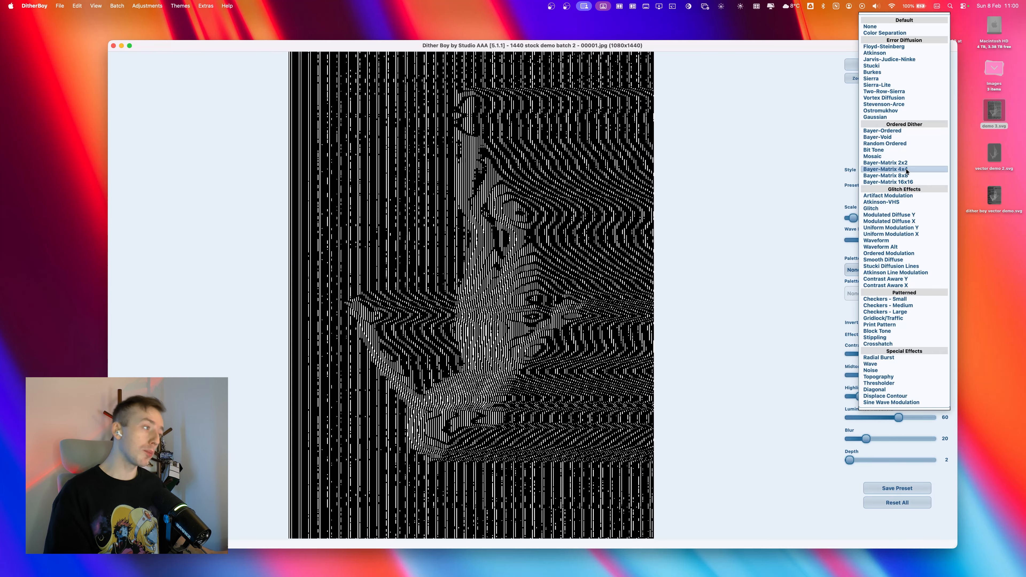
Export the Waveform image with Scale 1, Wave Density 20 and Contrast 85 as an experimental vector file named "demo 4.svg"
{"action": "left_click", "coordinate": [727, 250]}
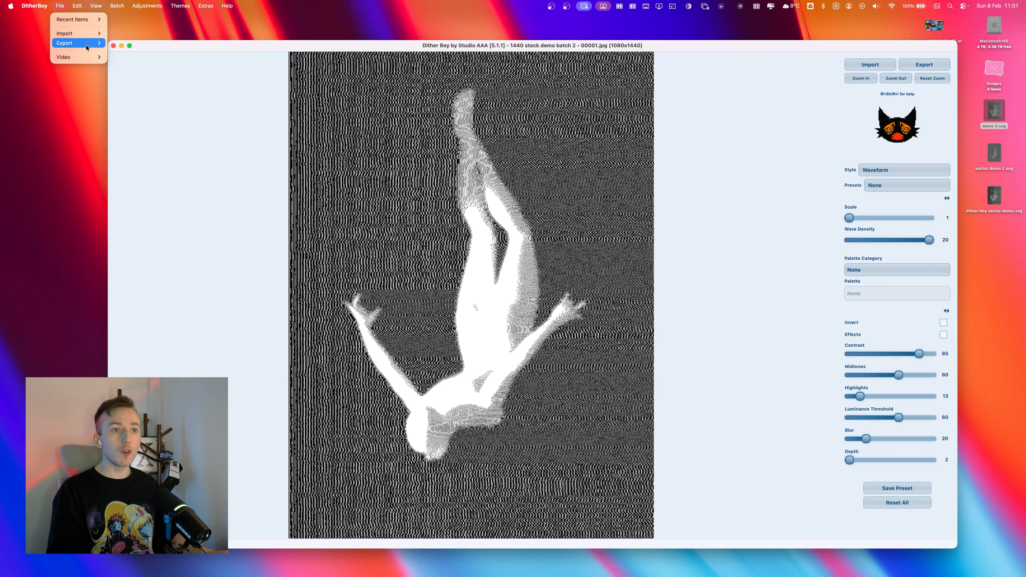
{"action": "mouse_move", "coordinate": [77, 43]}
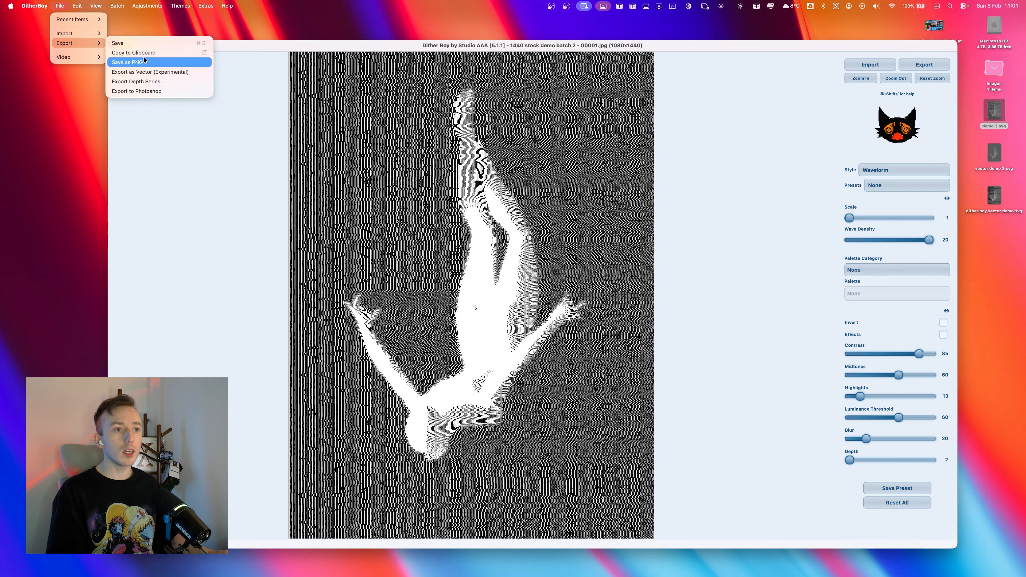
{"action": "left_click", "coordinate": [157, 72]}
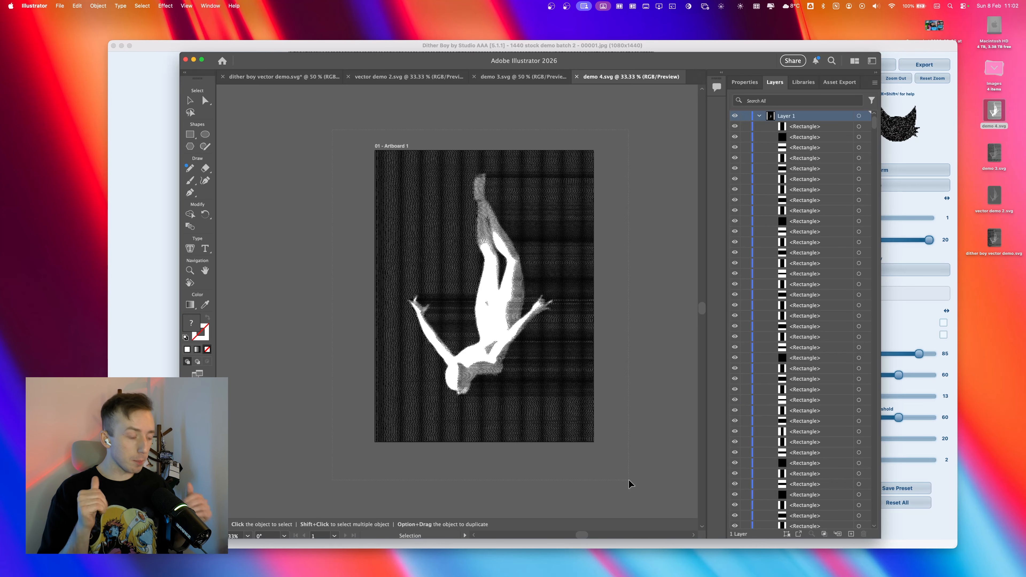
Select all objects in "demo 4.svg" to inspect their outlines, and close that document
{"action": "key", "text": "super+a"}
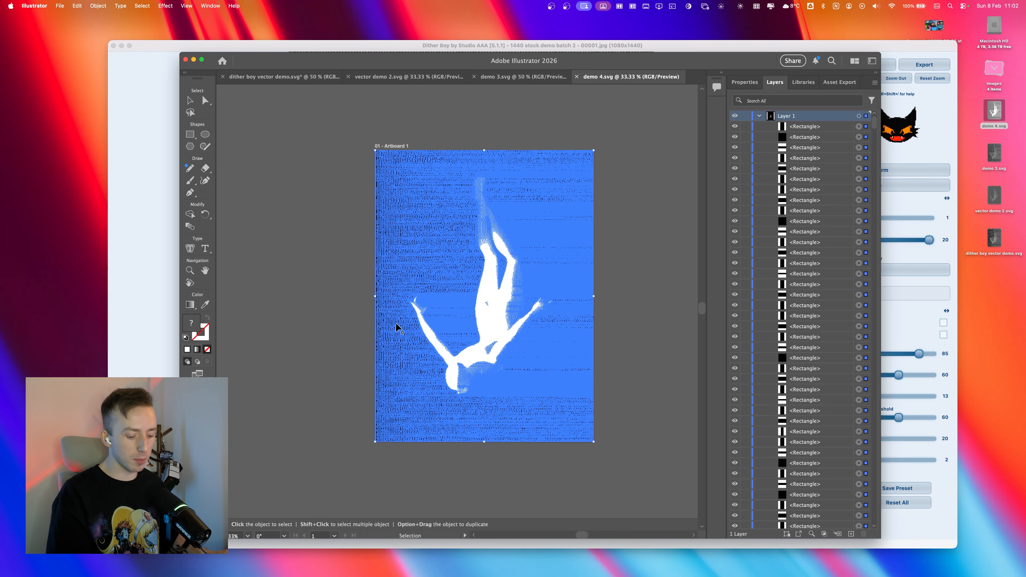
{"action": "left_click", "coordinate": [577, 76]}
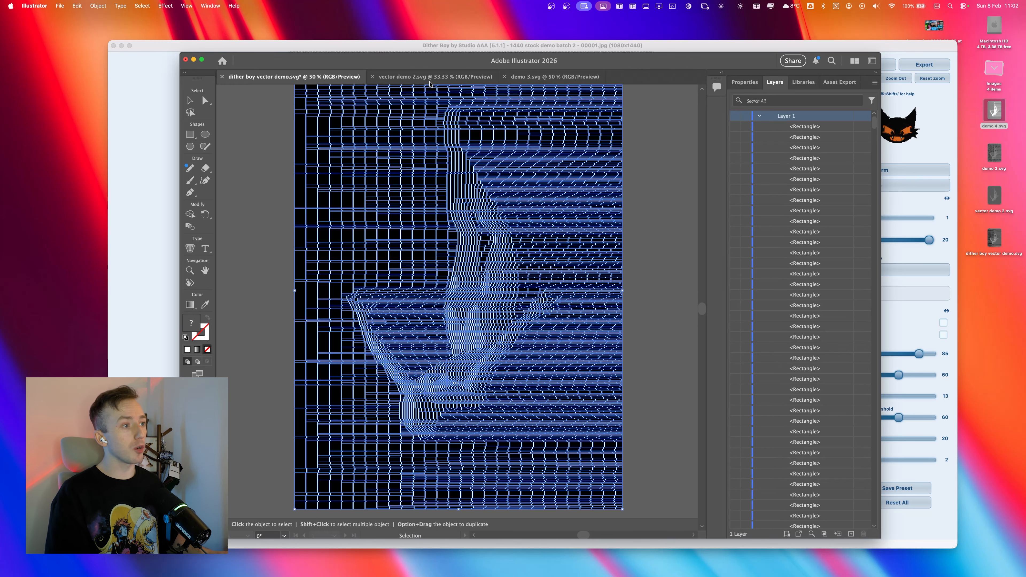
Show the "vector demo 2.svg" document once more and switch back to Dither Boy
{"action": "left_click", "coordinate": [410, 76]}
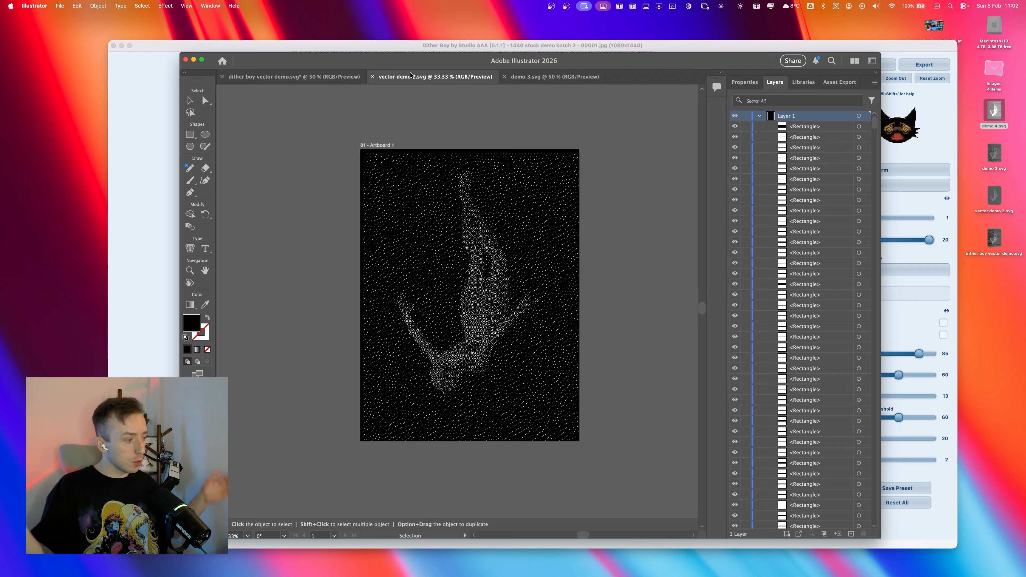
{"action": "left_click", "coordinate": [885, 49]}
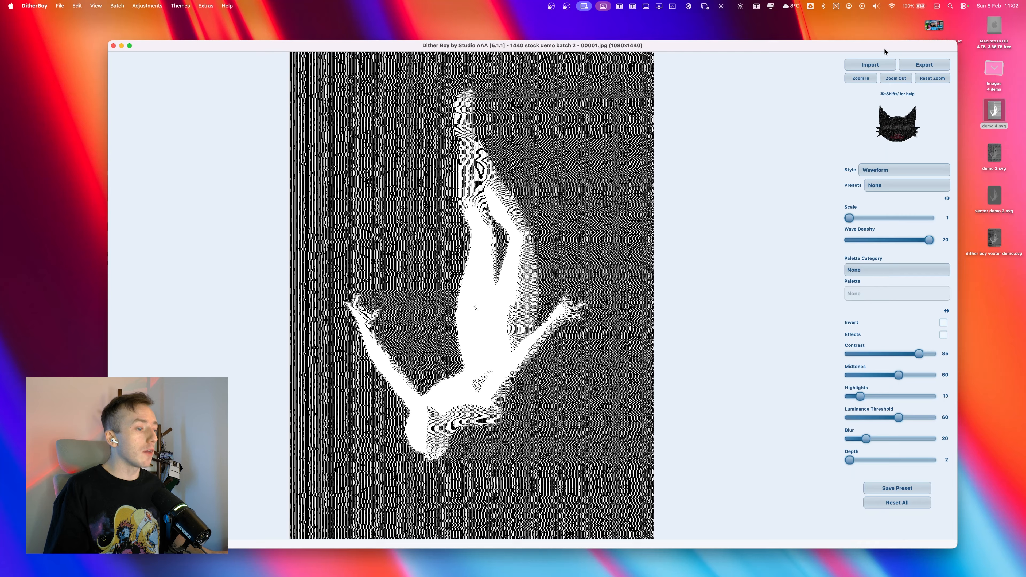